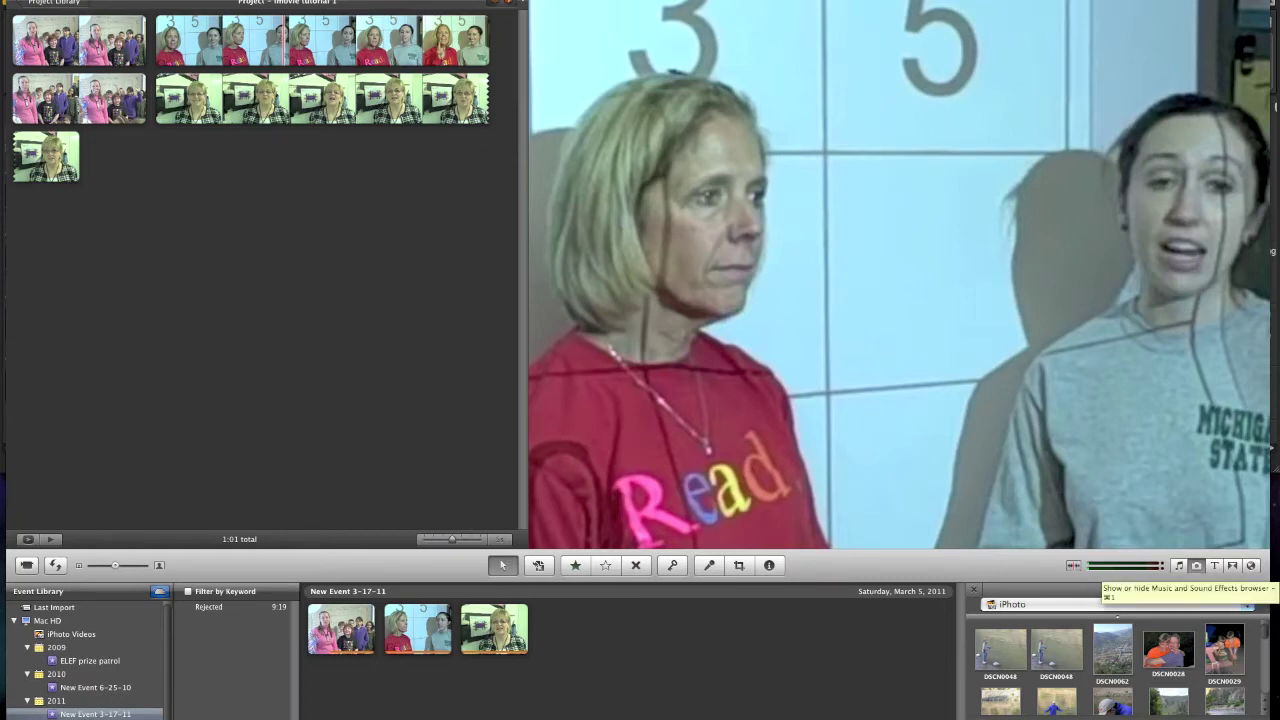
- Drag Little Martha from the music library onto the project as background music from the start
left_click(1178, 565)
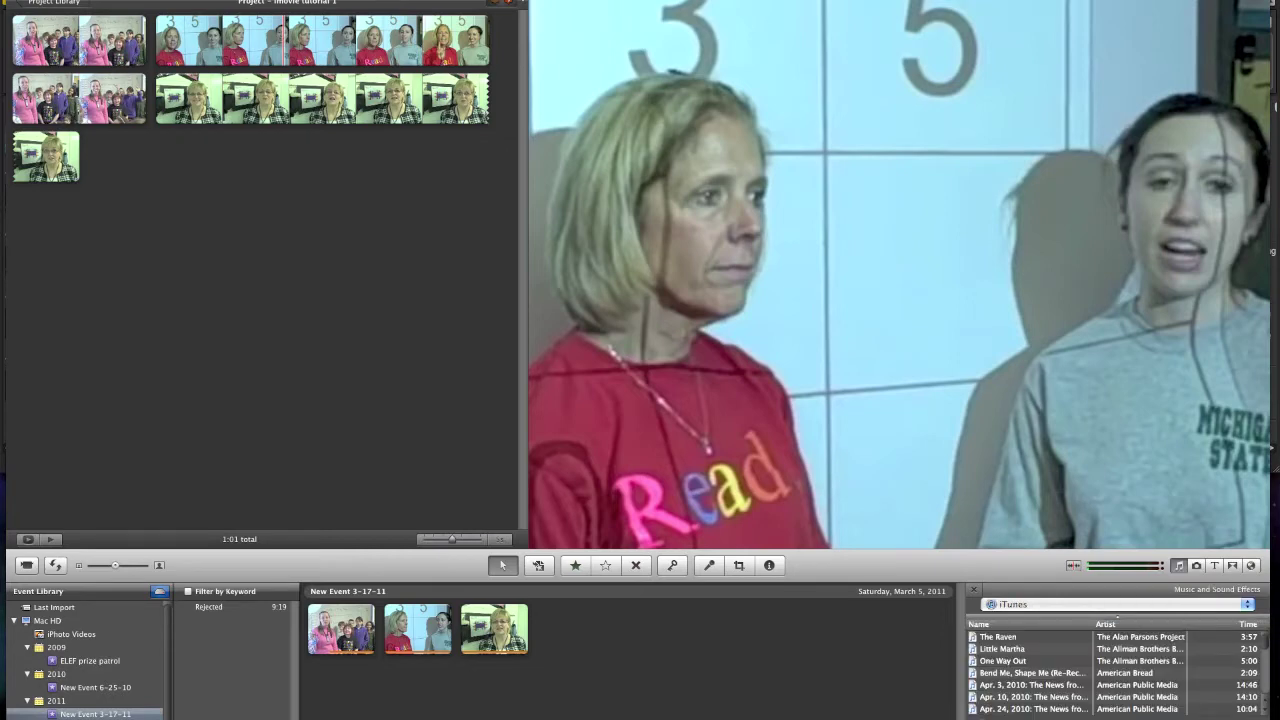
left_click(1030, 636)
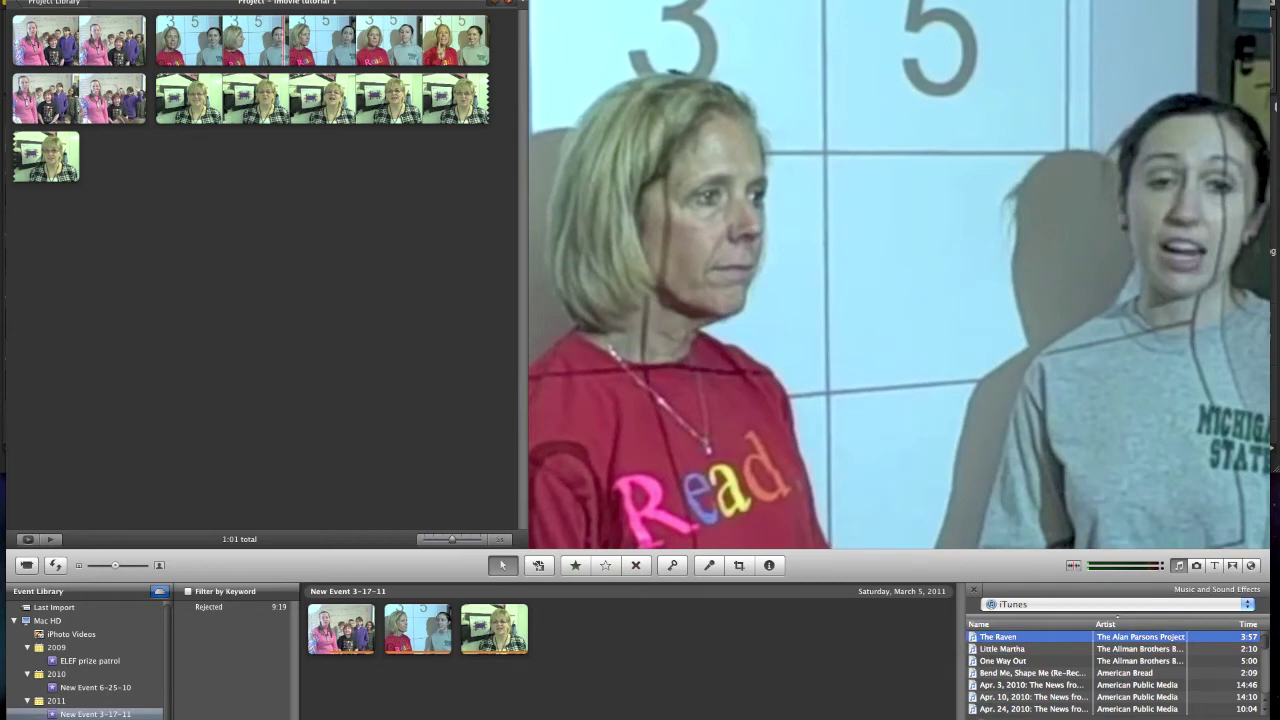
left_click(1030, 648)
left_click_drag(1030, 648, 380, 137)
left_click_drag(22, 22, 12, 40)
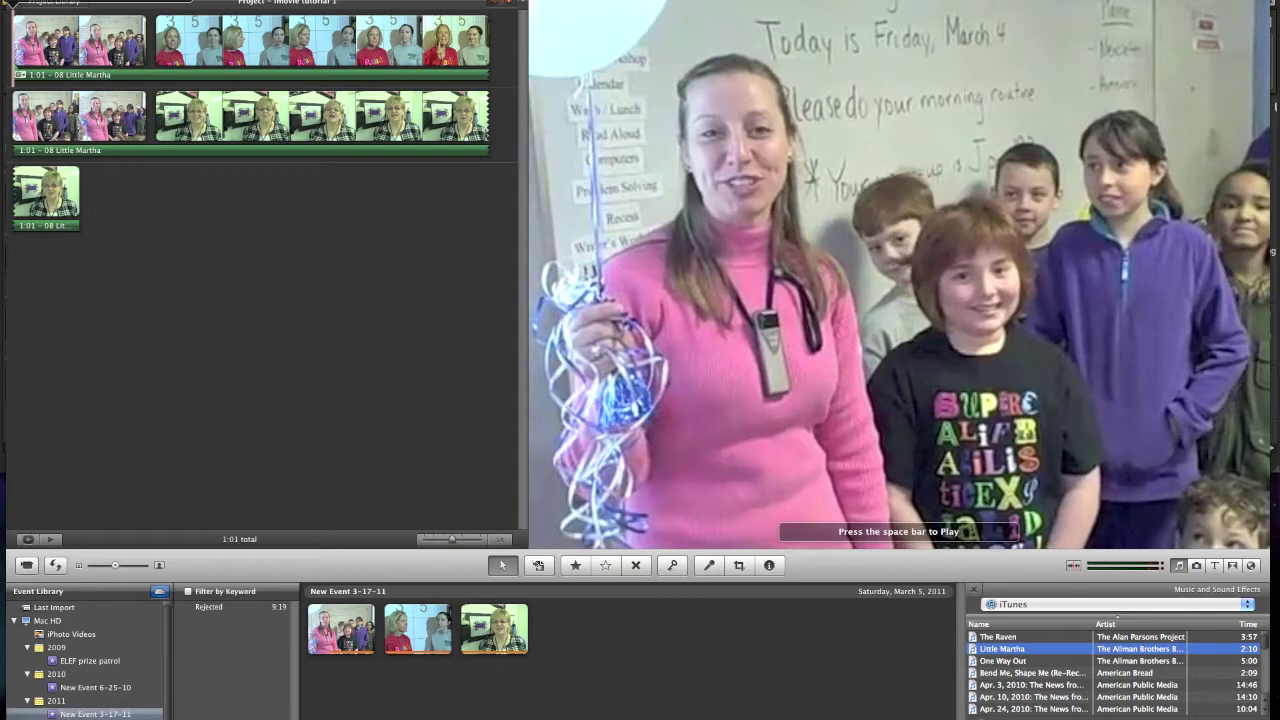
- Play the project with the new music, then bring up the Little Martha track's audio settings
key("space")
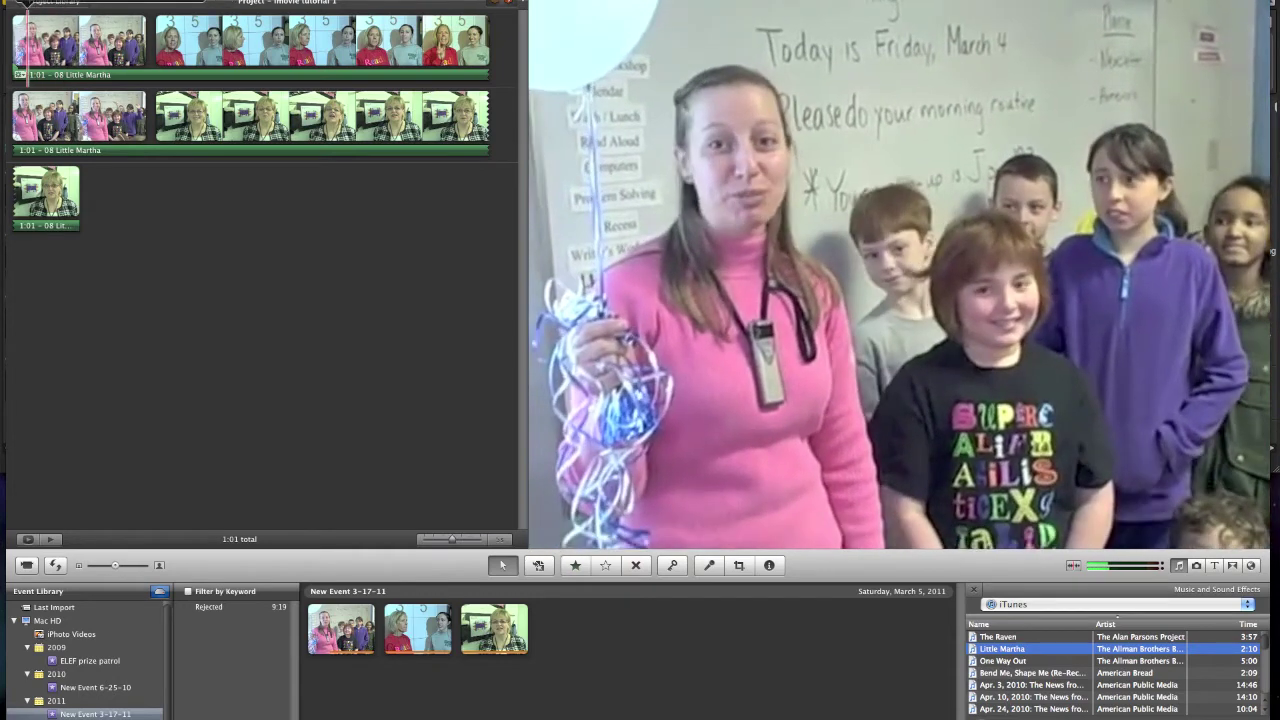
left_click(19, 58)
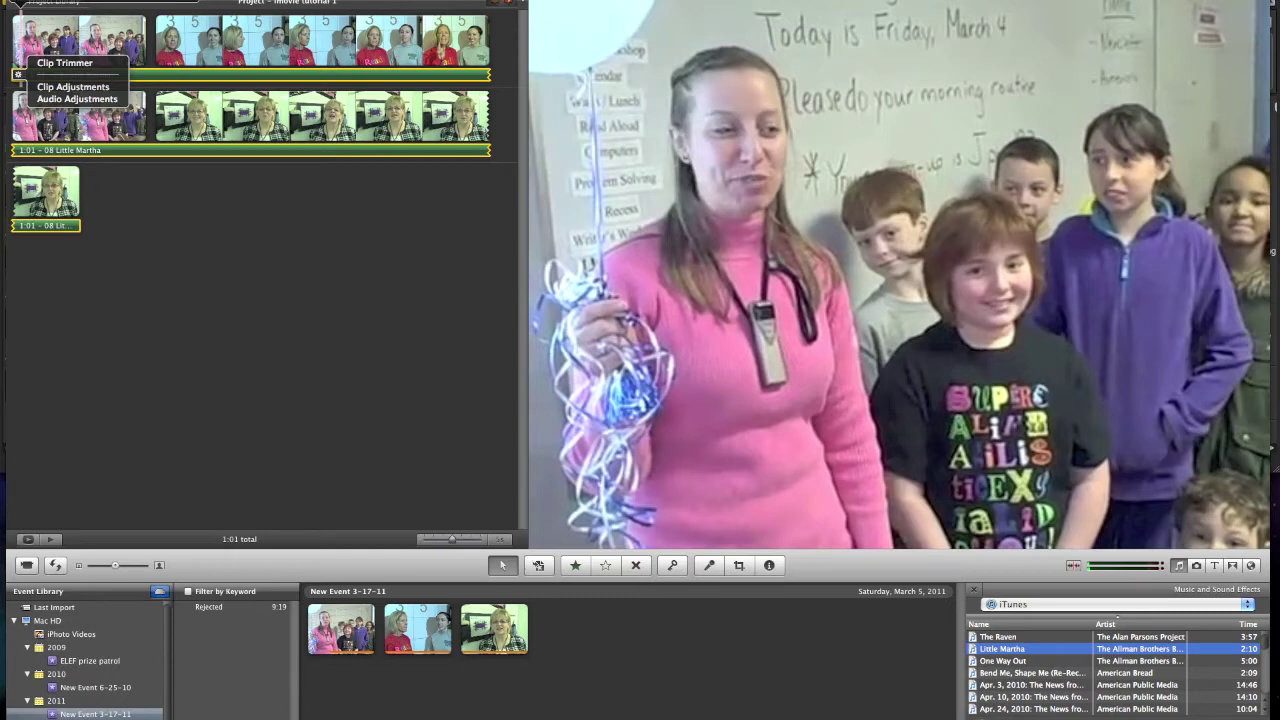
left_click(77, 98)
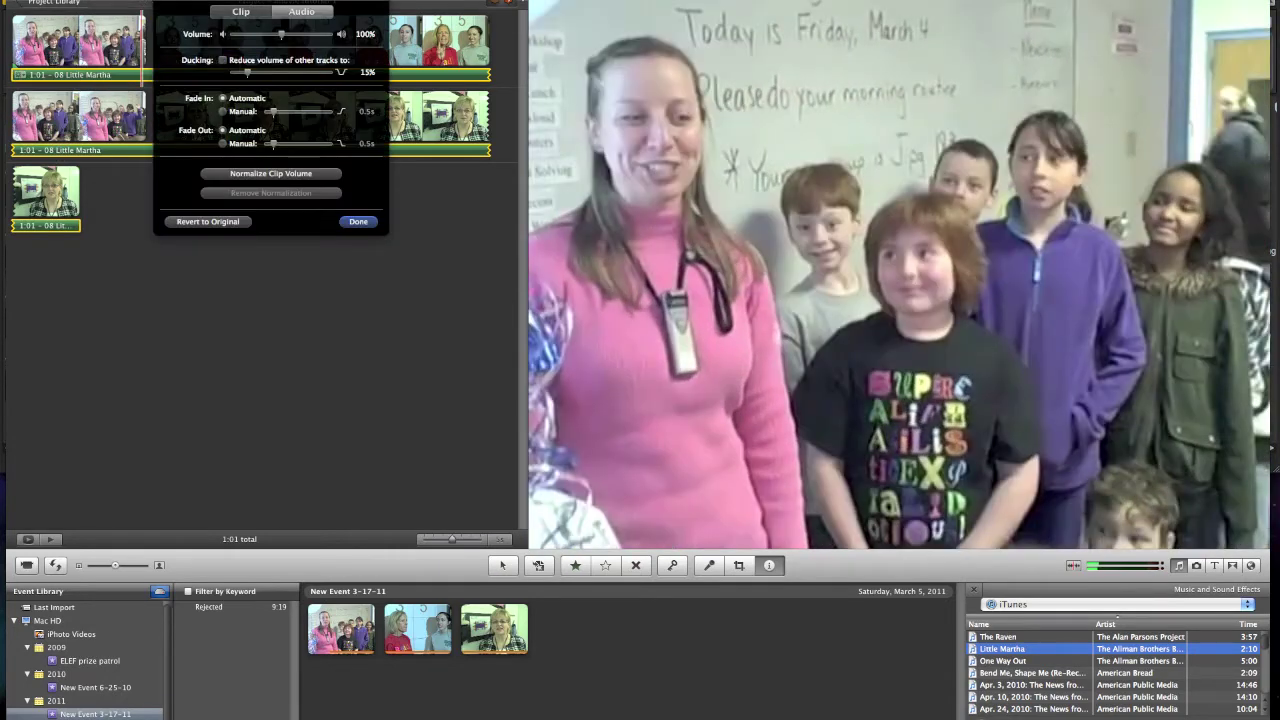
- Lower the Little Martha music volume to 23% and confirm the change
left_click_drag(280, 34, 244, 34)
left_click(358, 221)
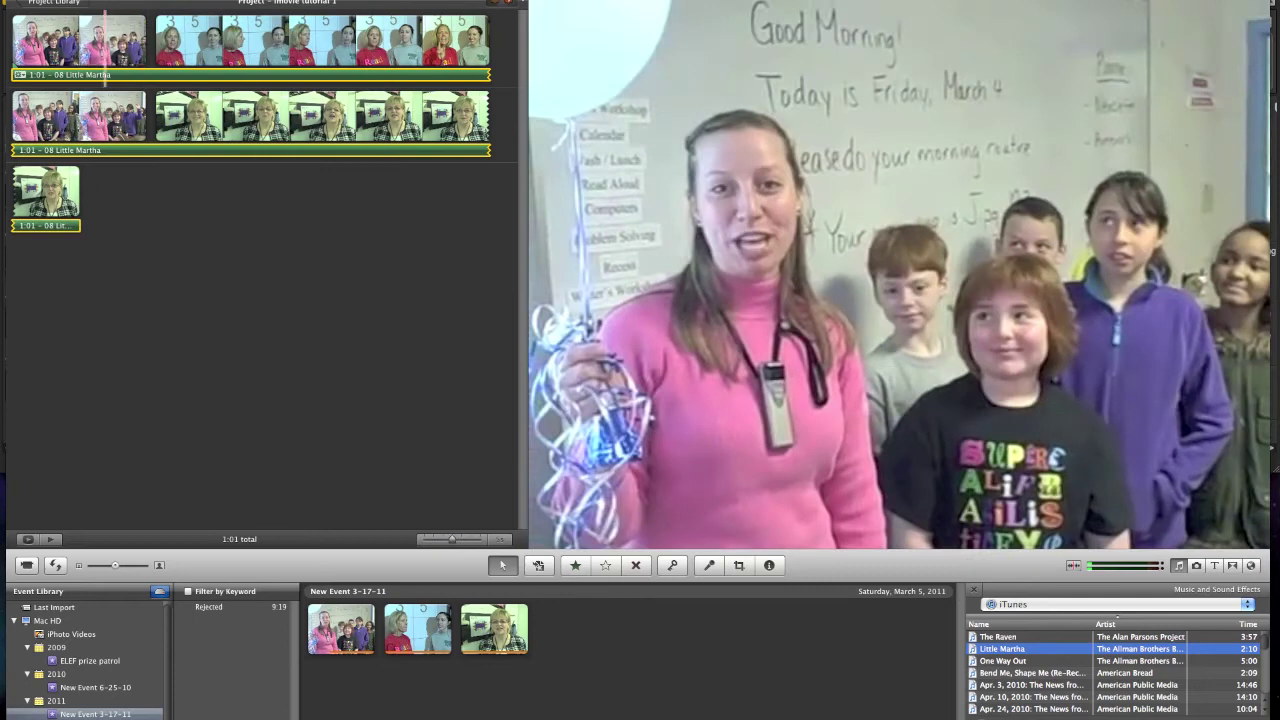
left_click(65, 40)
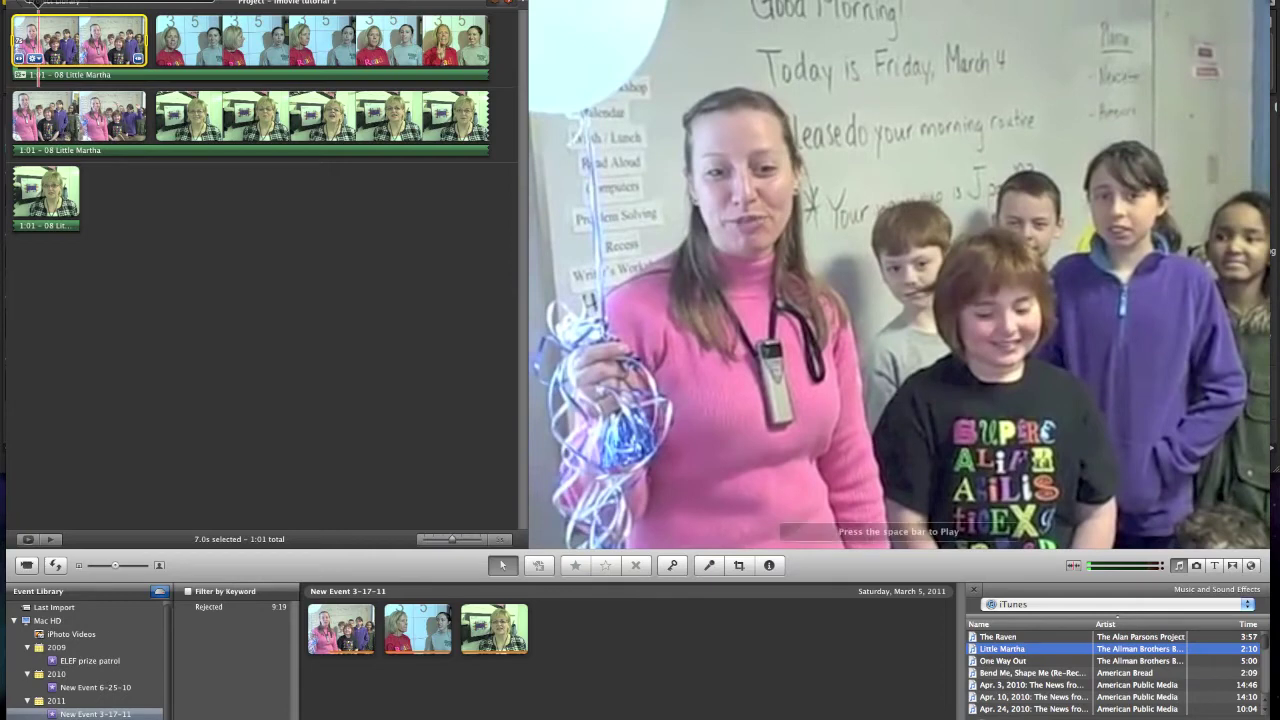
left_click(33, 58)
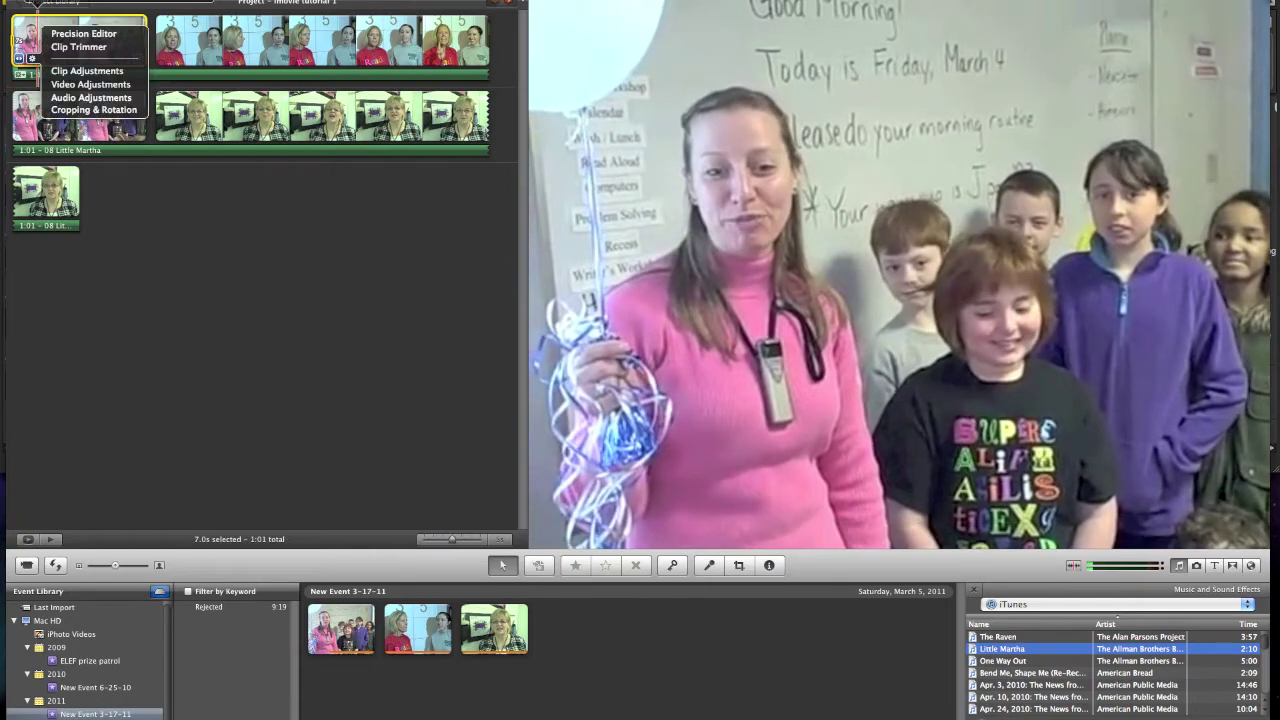
left_click(87, 70)
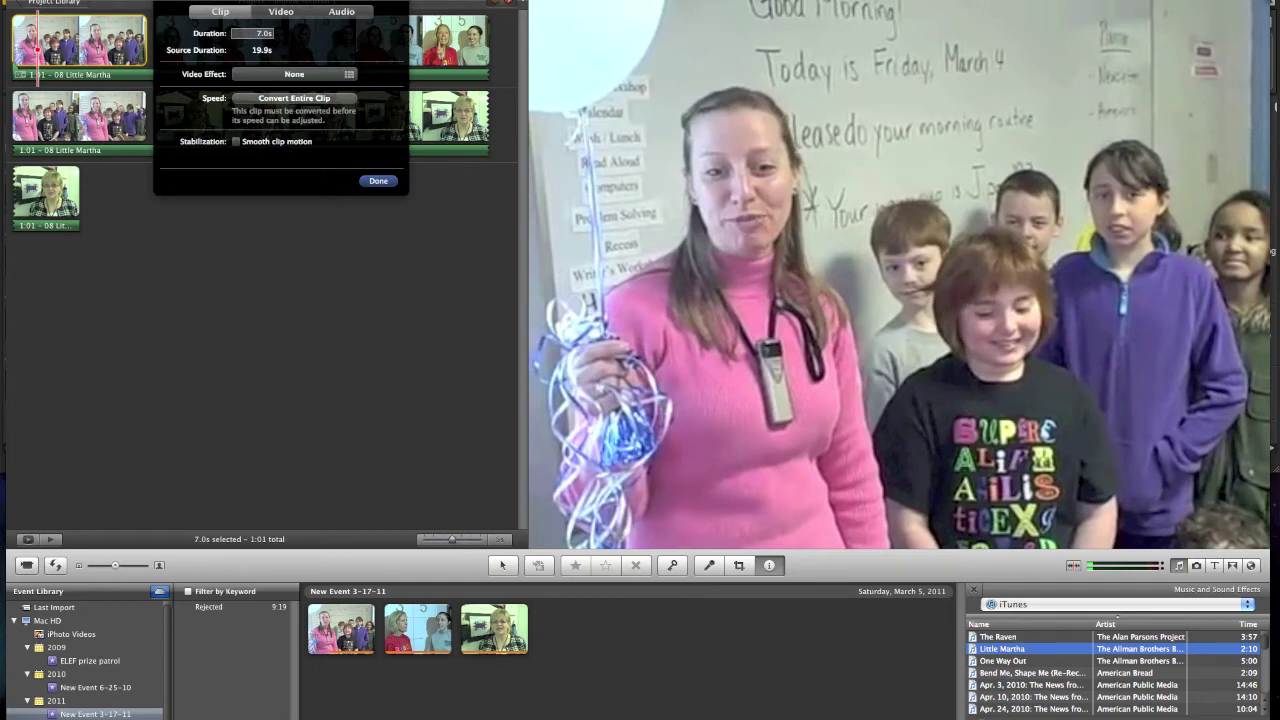
left_click(280, 11)
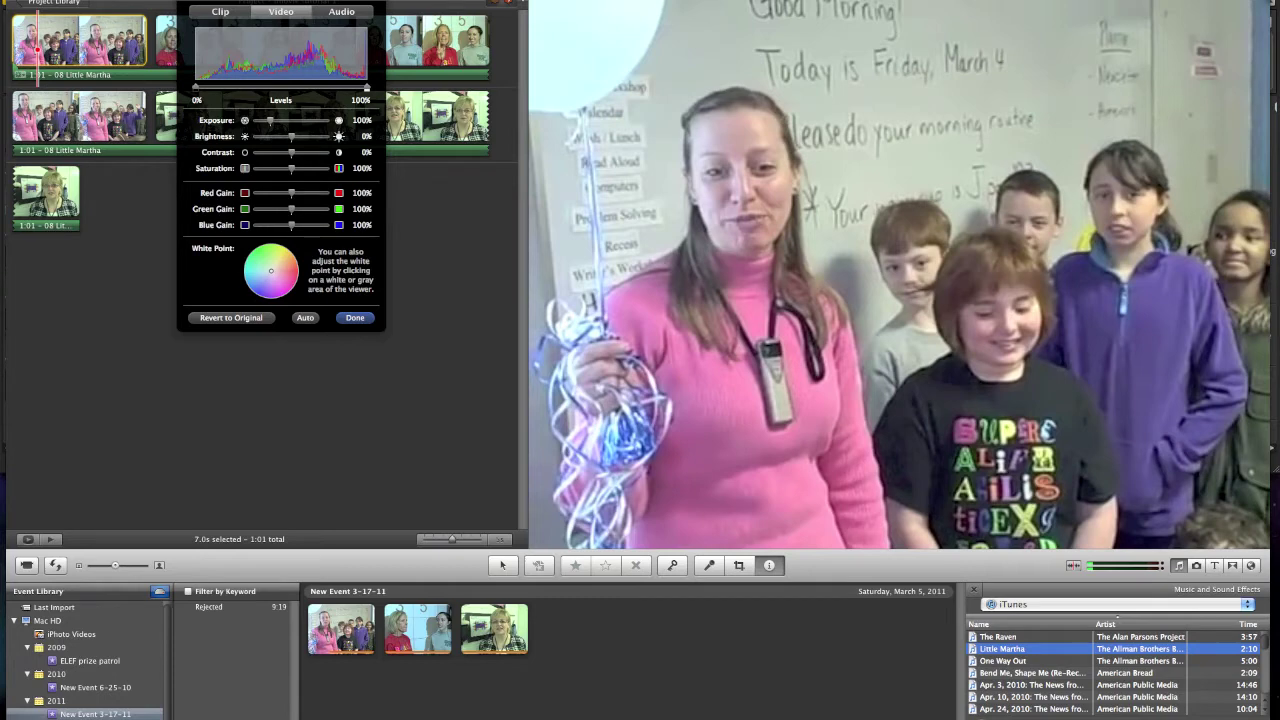
left_click(341, 11)
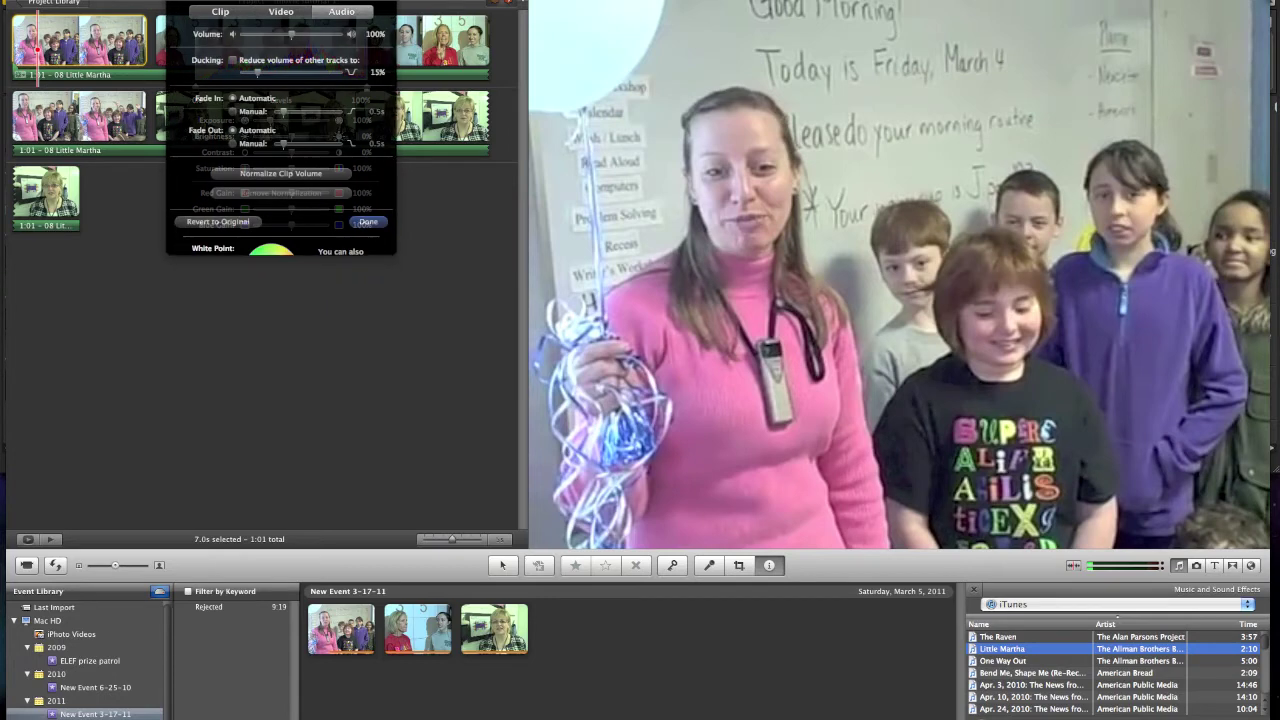
key("Return")
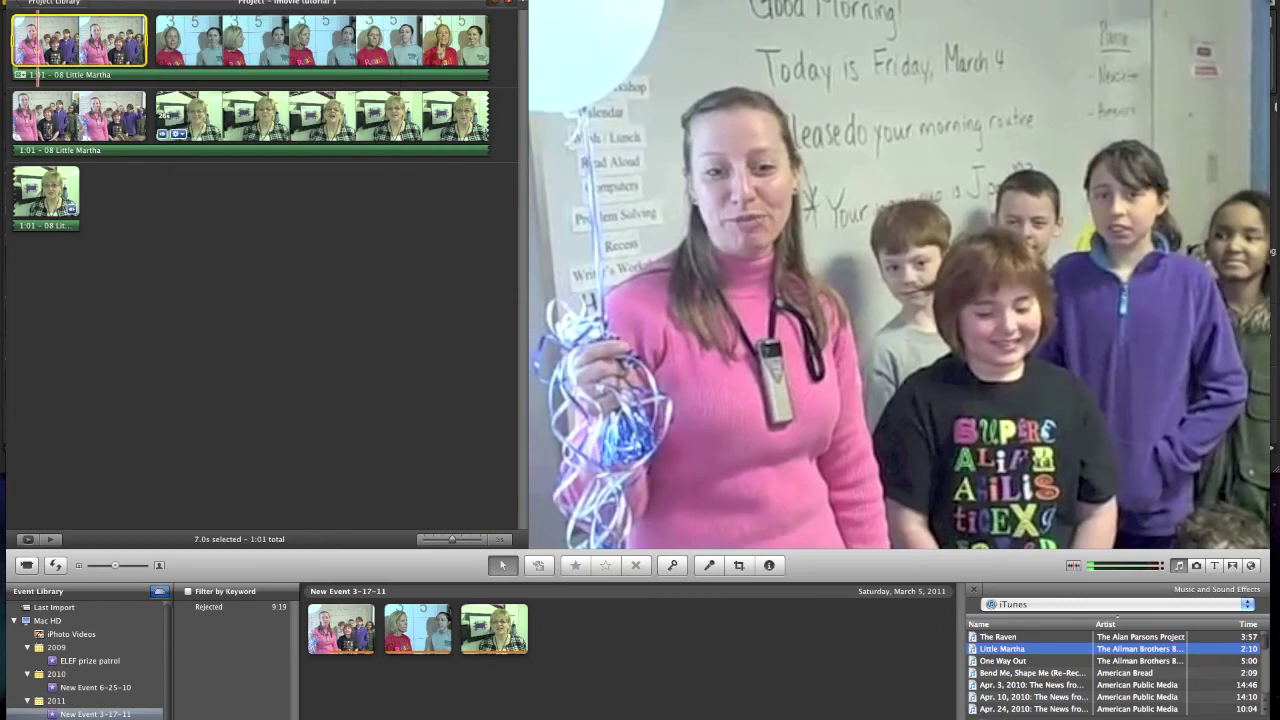
key("space")
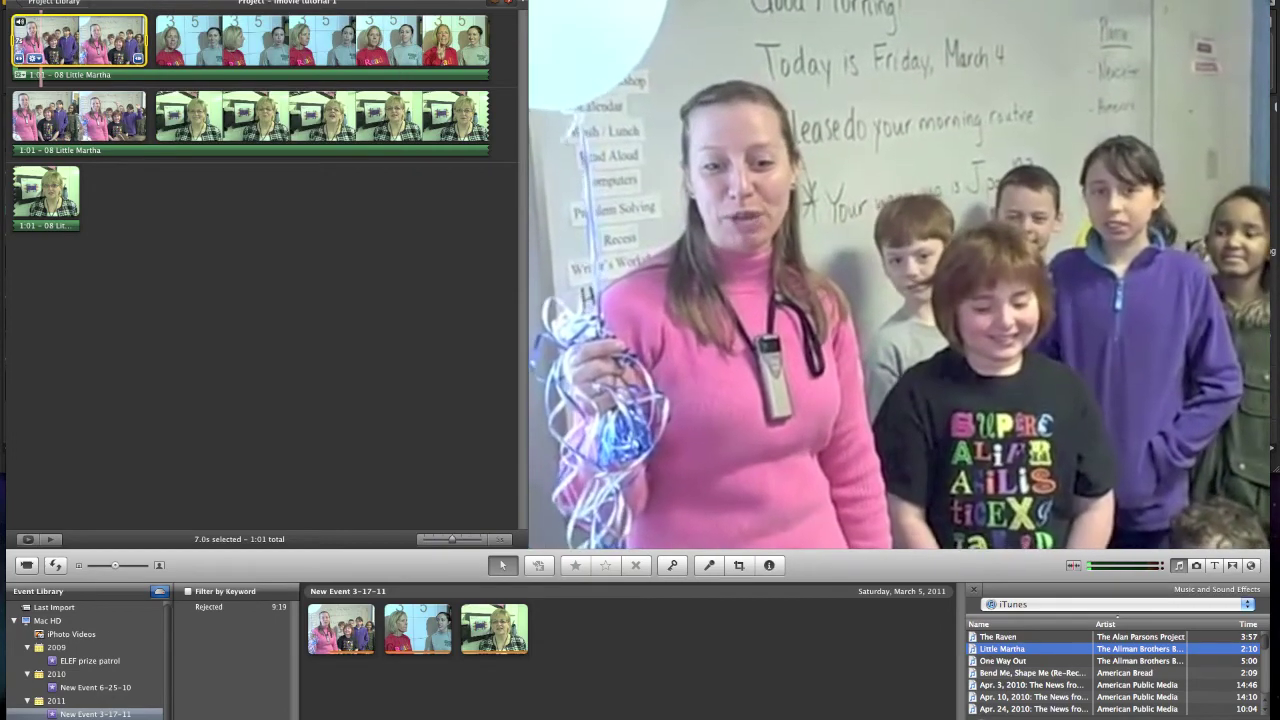
left_click(168, 118)
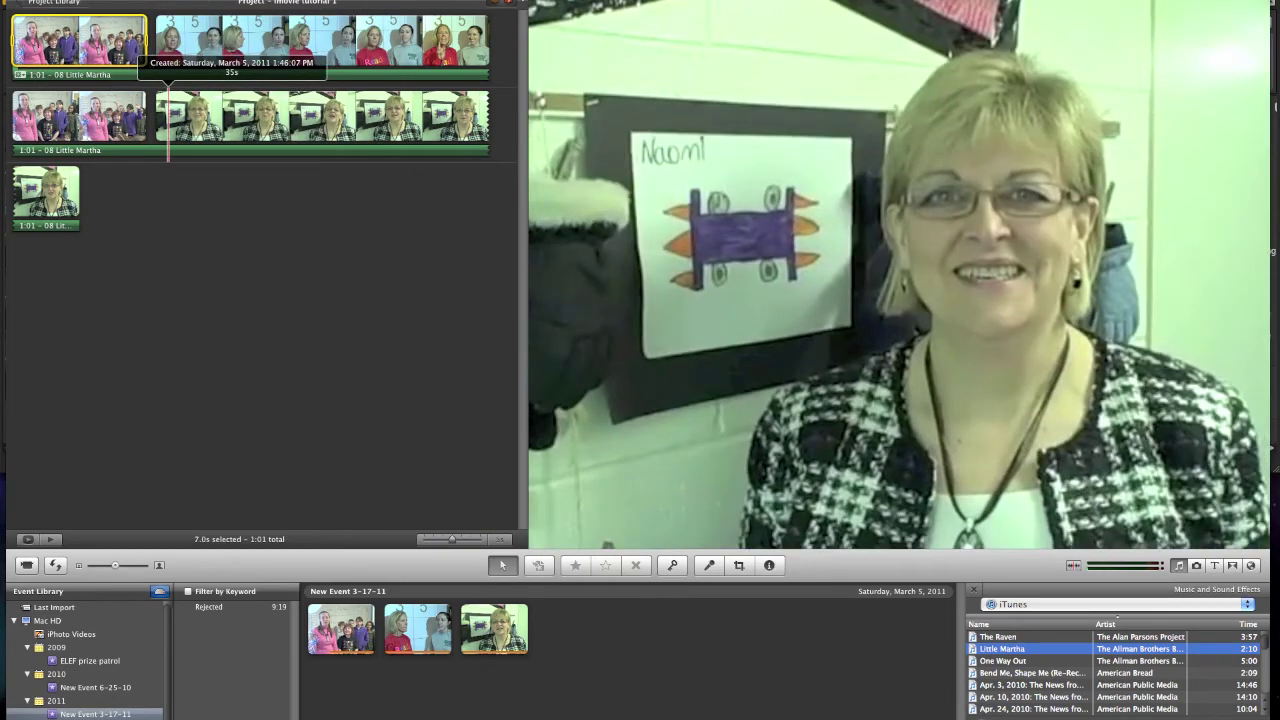
- Clear the clip selection and switch the browser to the iPhoto photo library
left_click(83, 45)
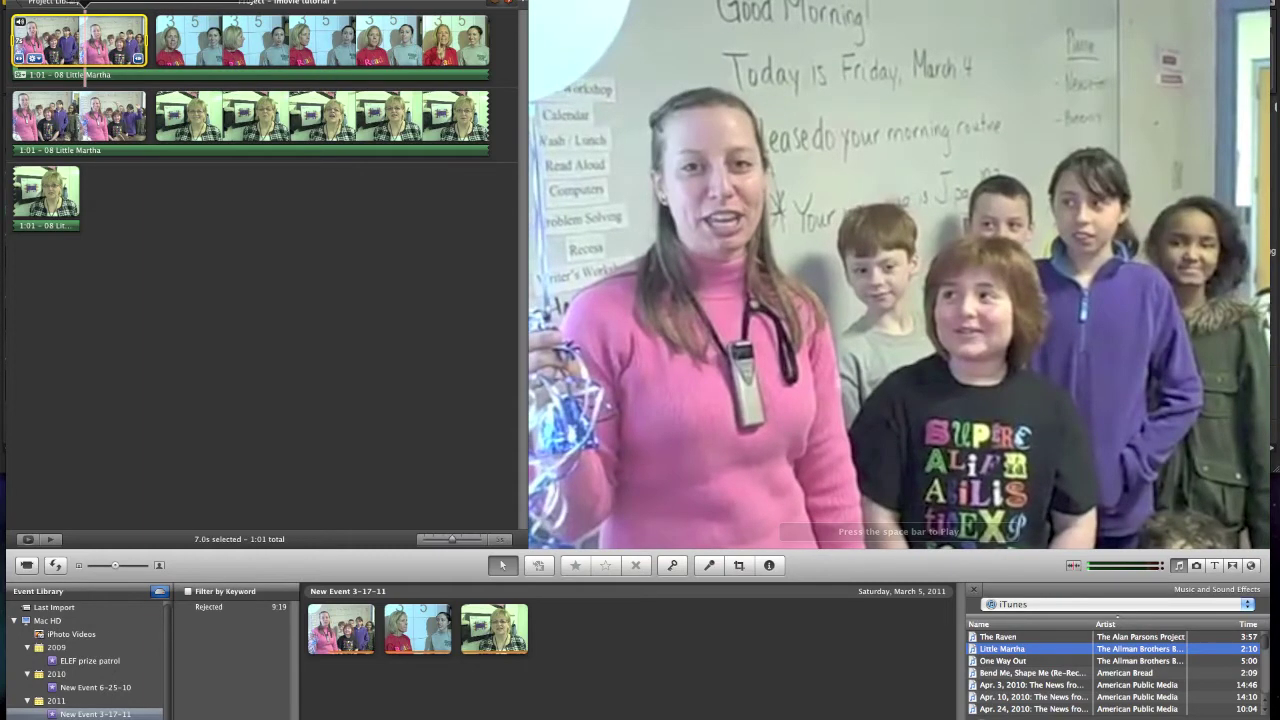
key("super+shift+a")
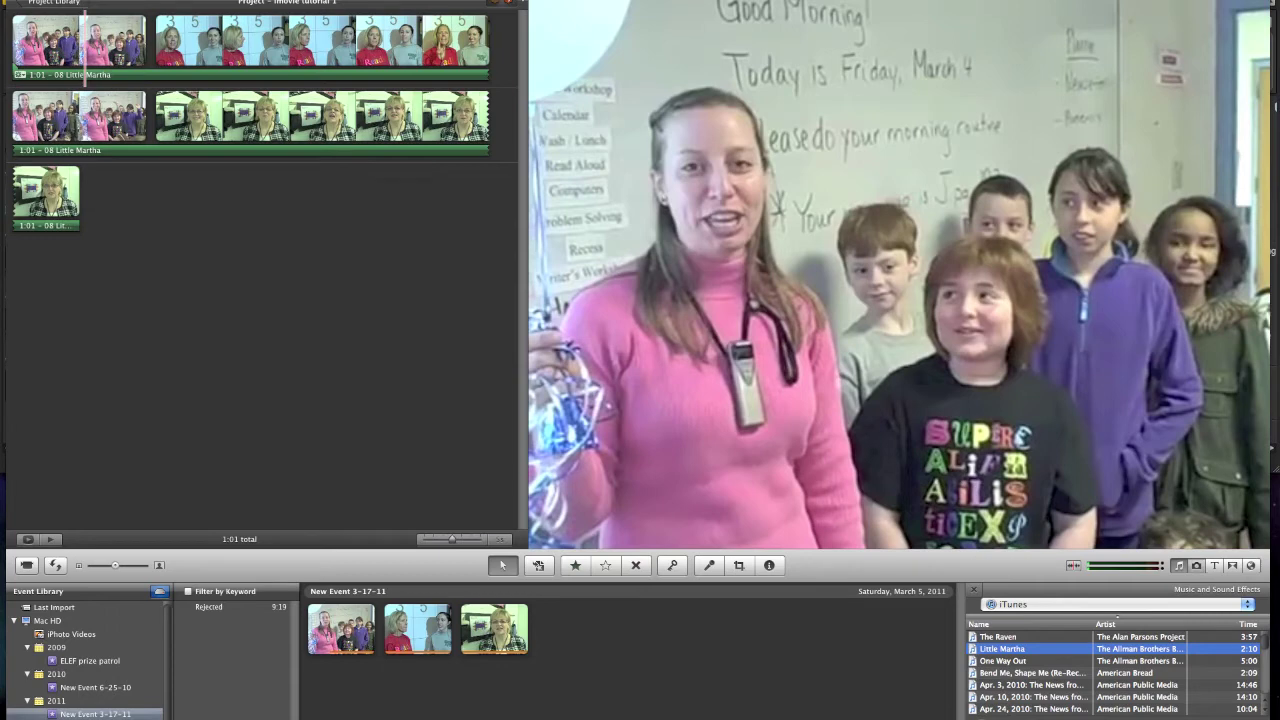
key("super+2")
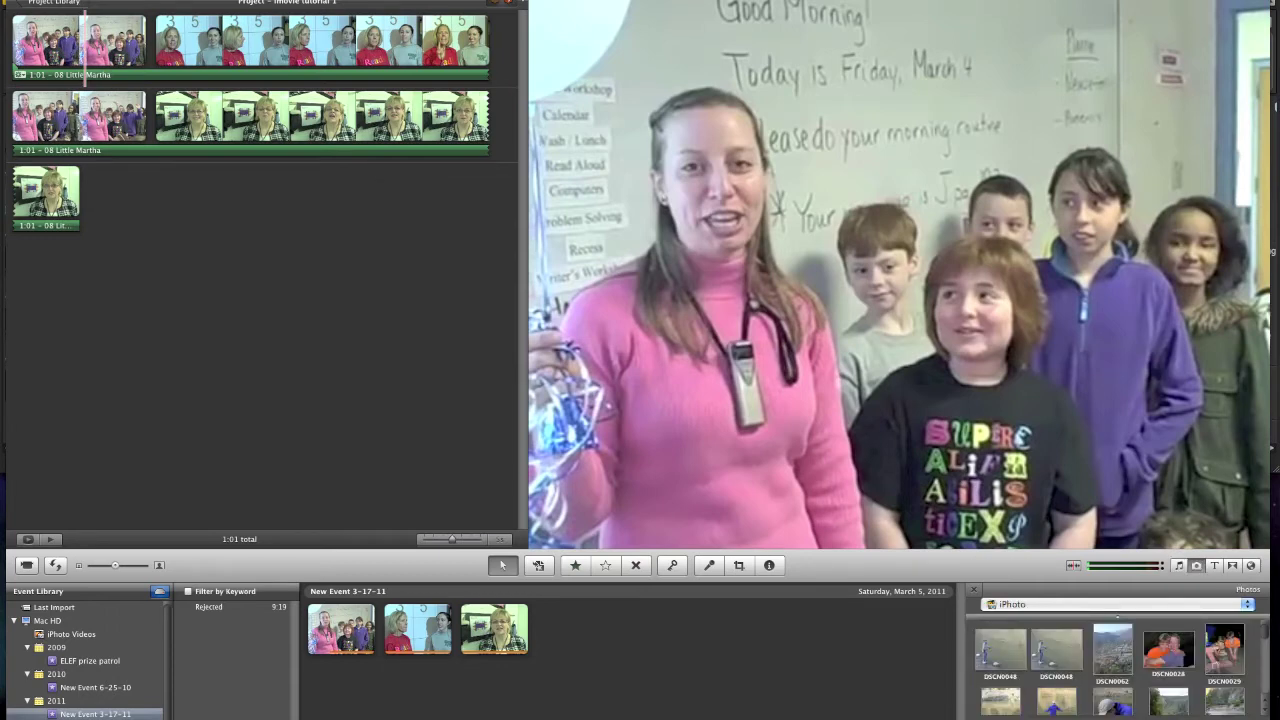
- Insert photo DSCN0029 after the first classroom clip, preview it, and select the new photo clip
left_click(1225, 648)
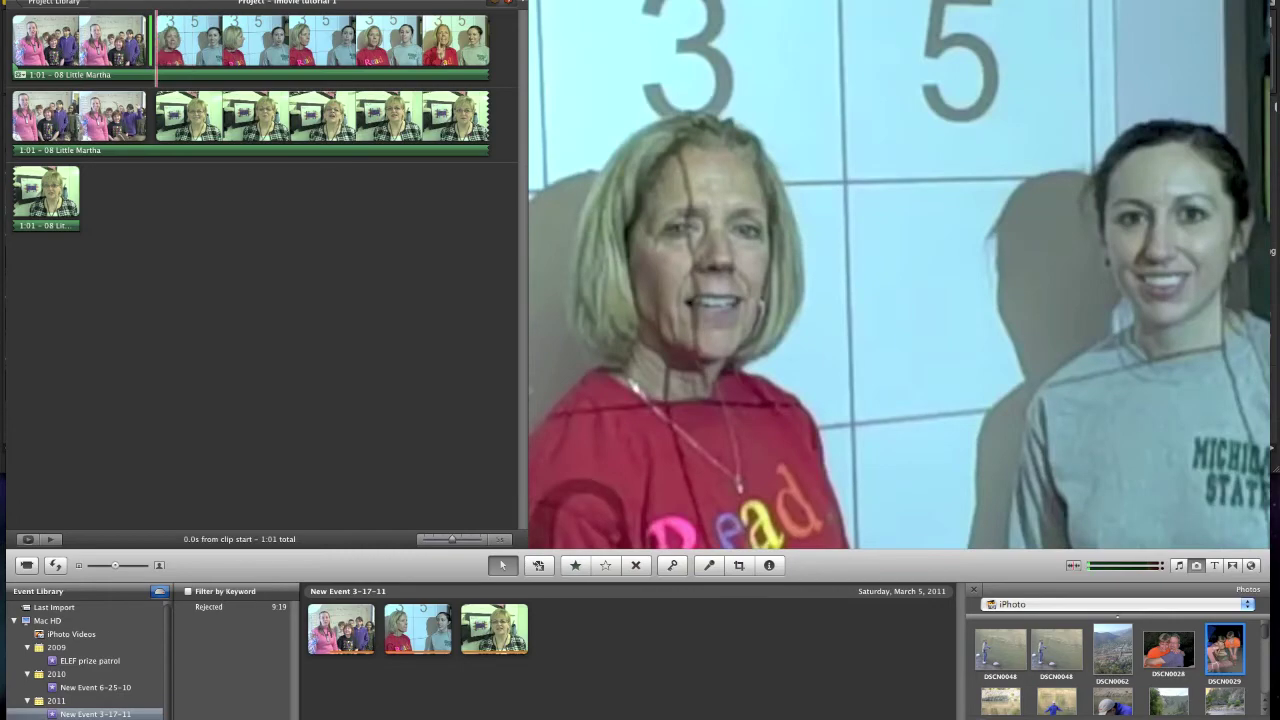
left_click_drag(155, 40, 165, 38)
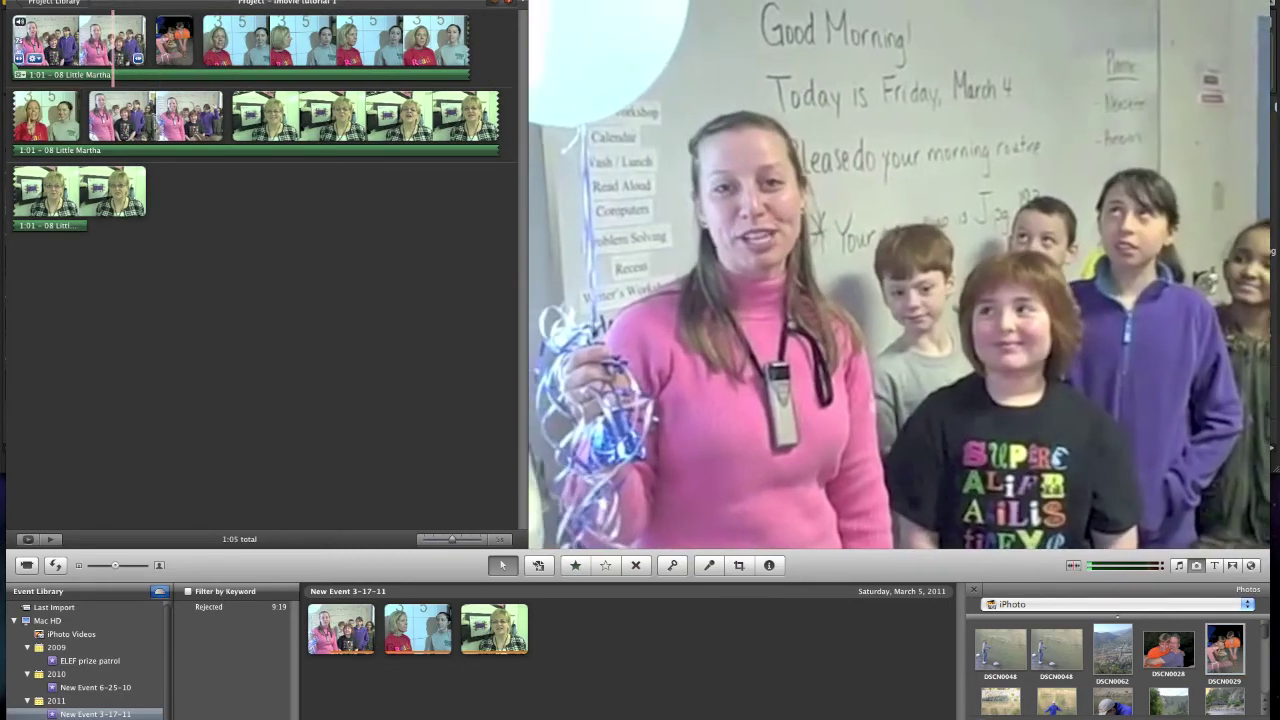
key("space")
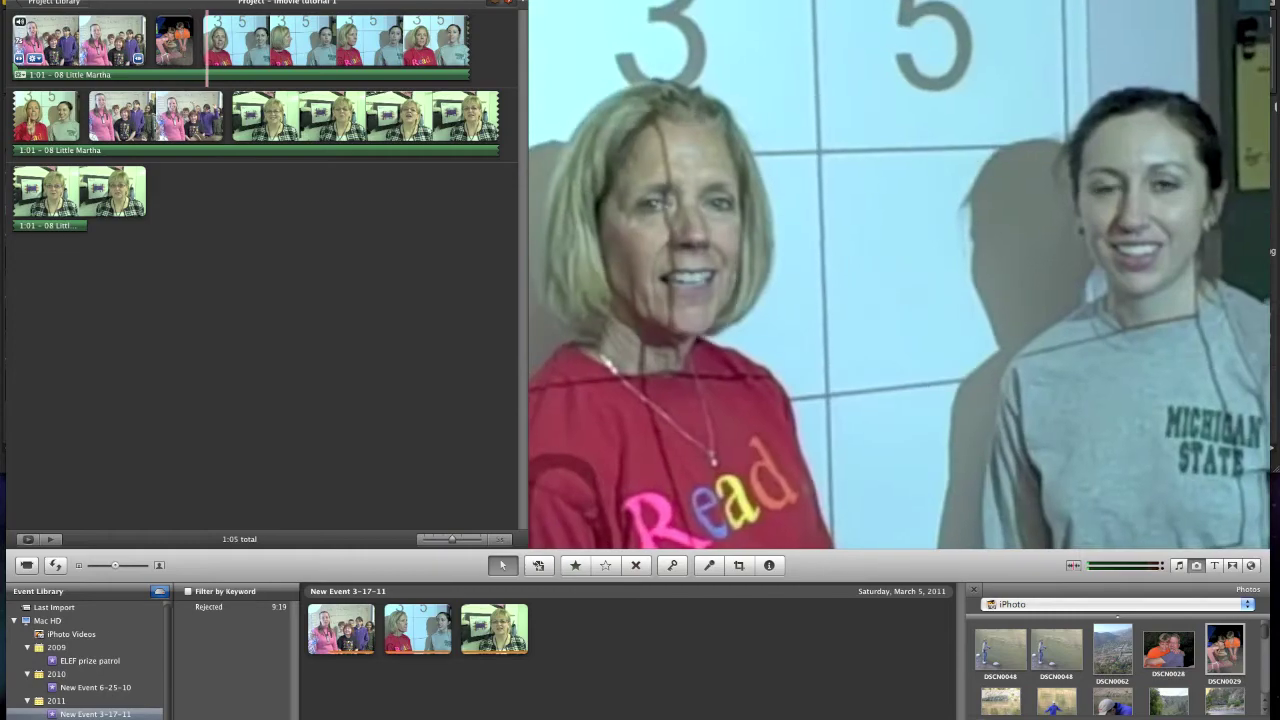
left_click(110, 40)
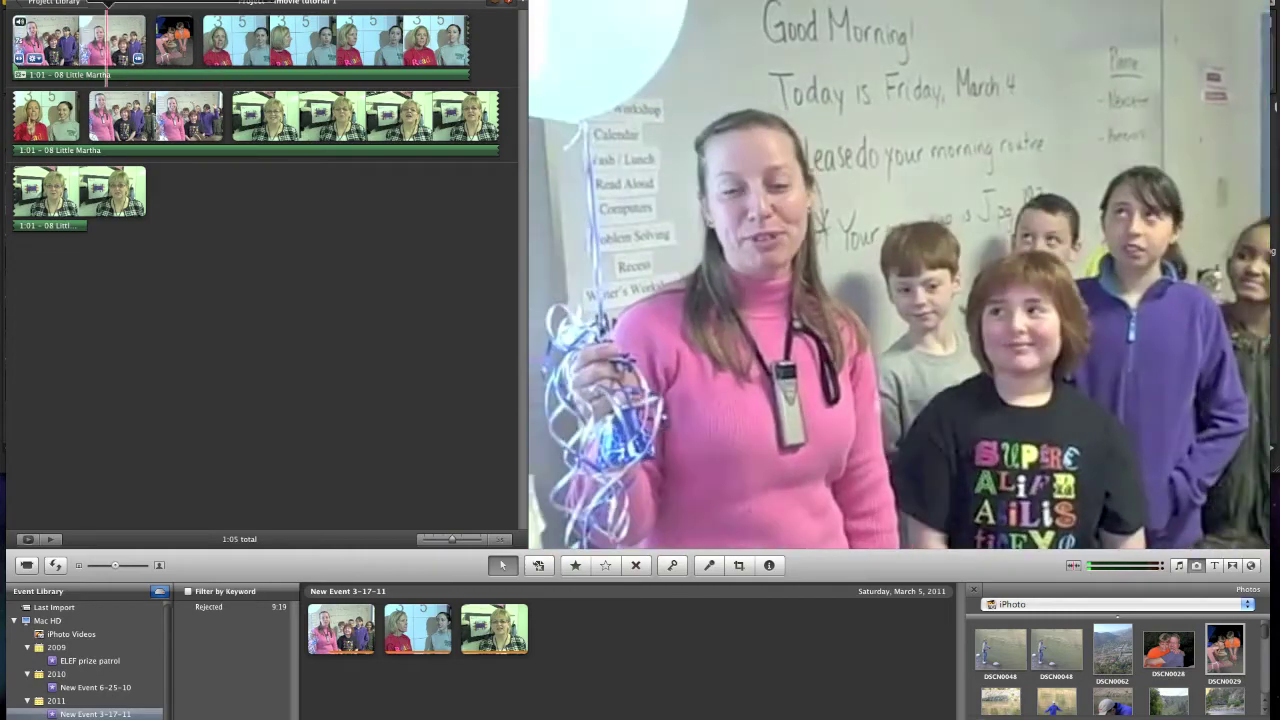
left_click(176, 40)
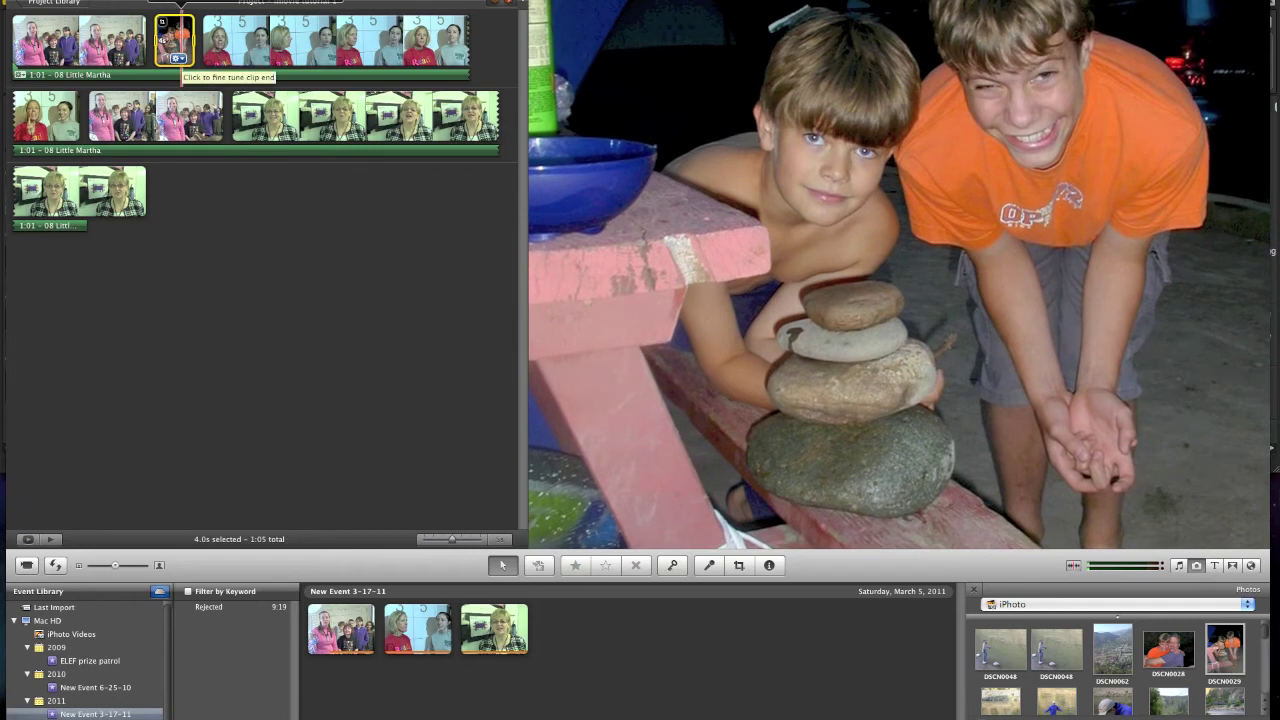
- Change the boys photo's duration from 4.0 to 2 seconds in its clip settings
left_click(178, 57)
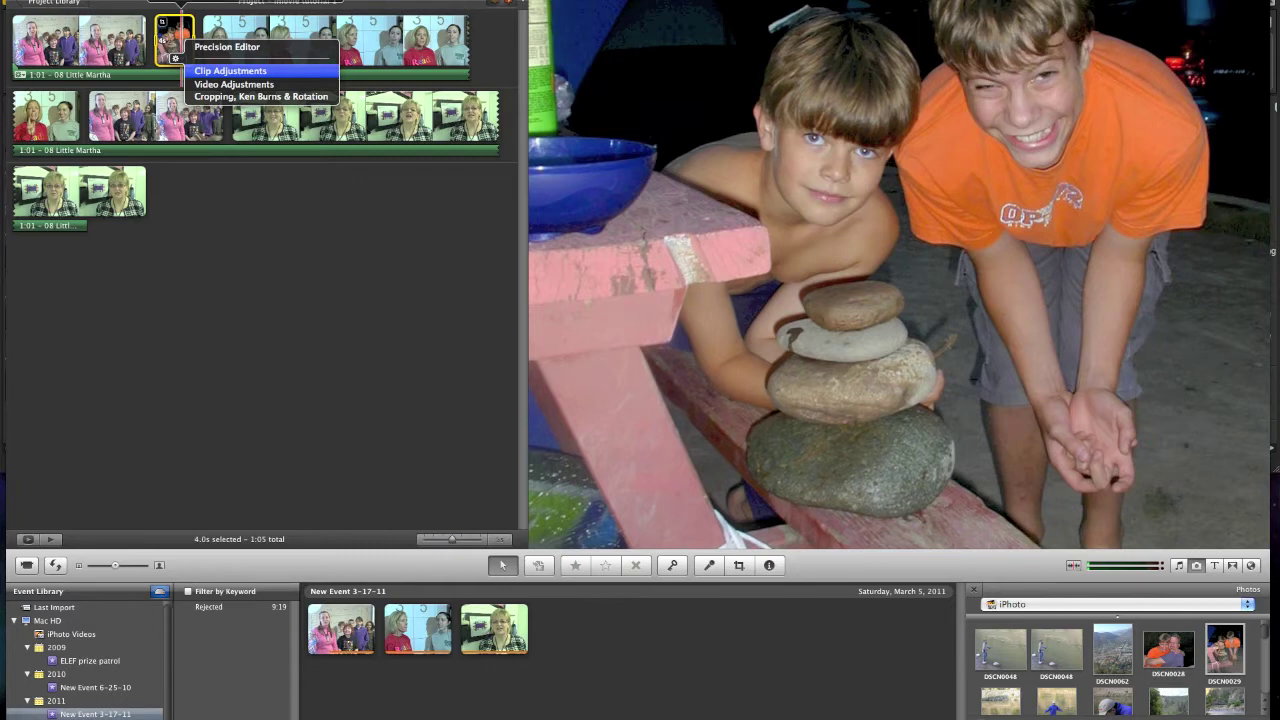
left_click(230, 70)
left_click(270, 33)
type("2")
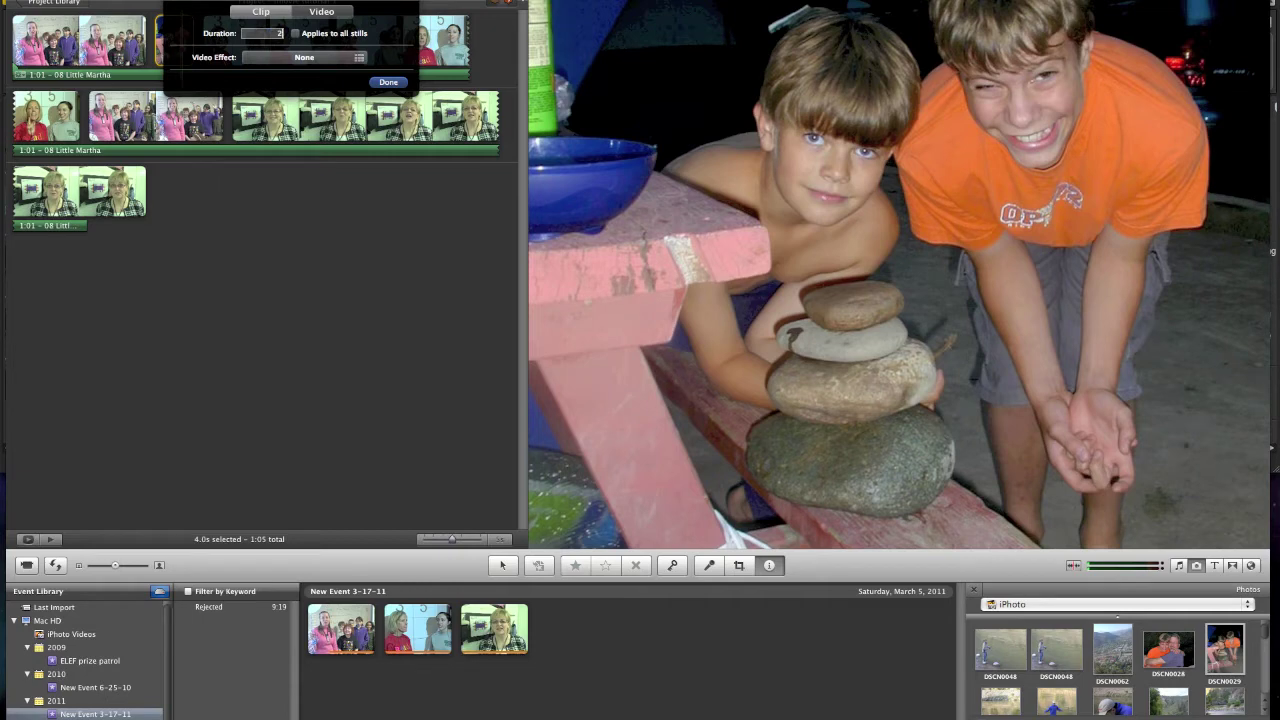
key("Return")
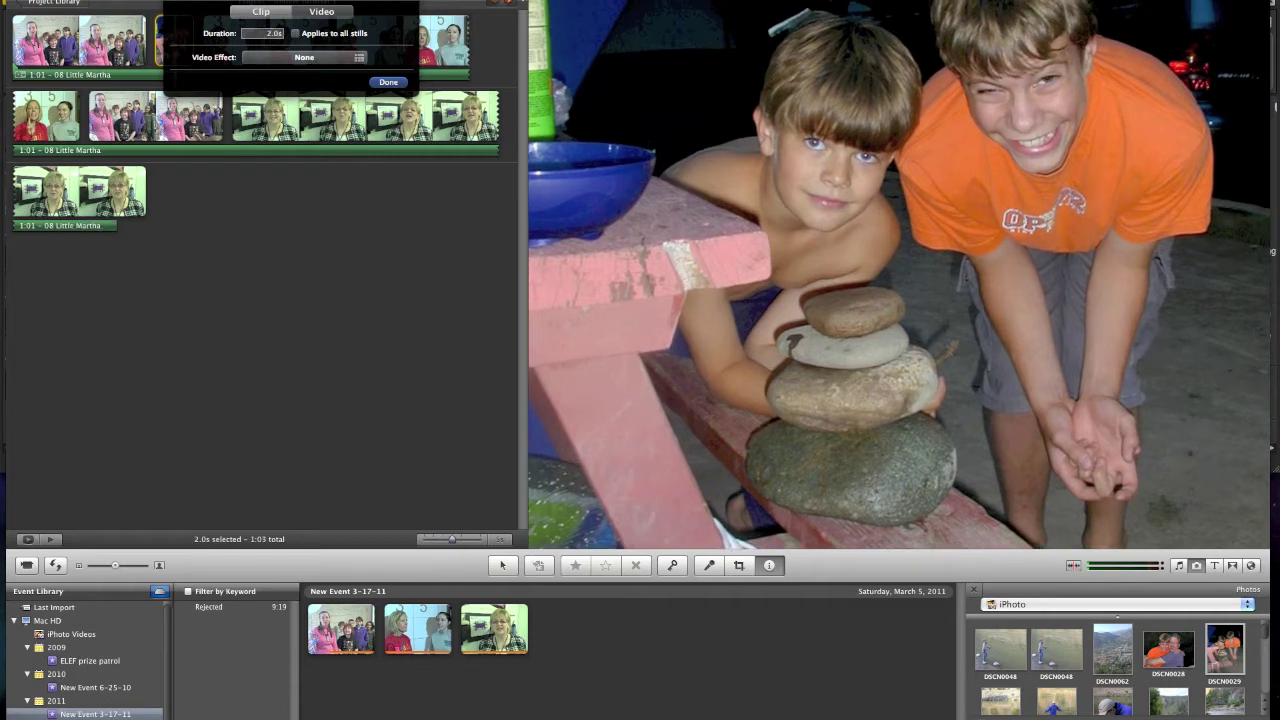
left_click(388, 82)
left_click(176, 58)
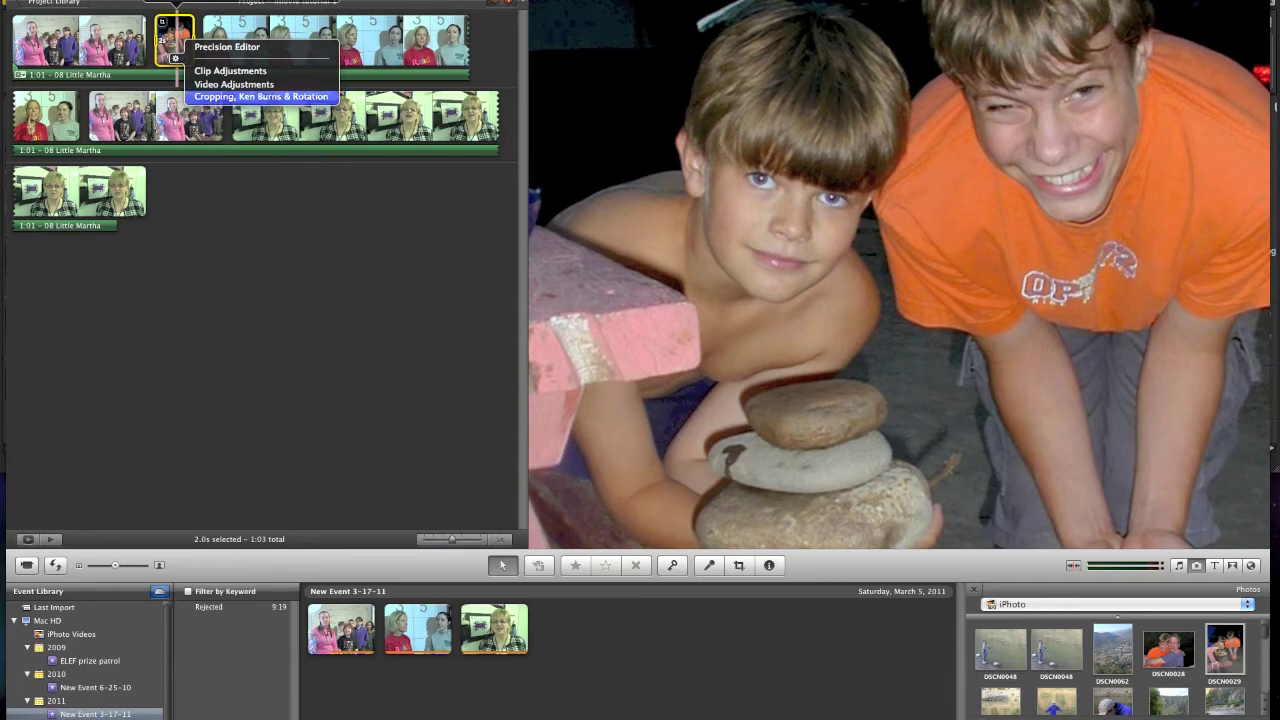
- Resize the photo's Ken Burns start frame to take in both boys and finish
left_click(260, 96)
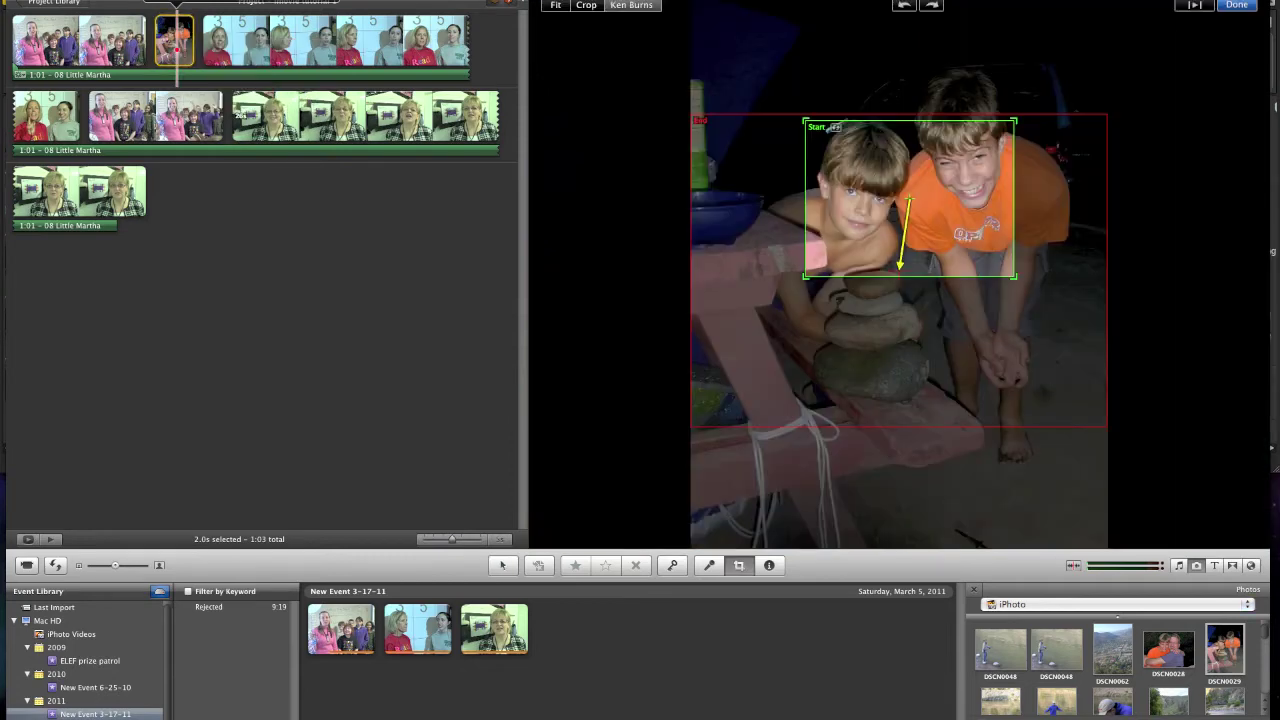
left_click_drag(805, 277, 740, 325)
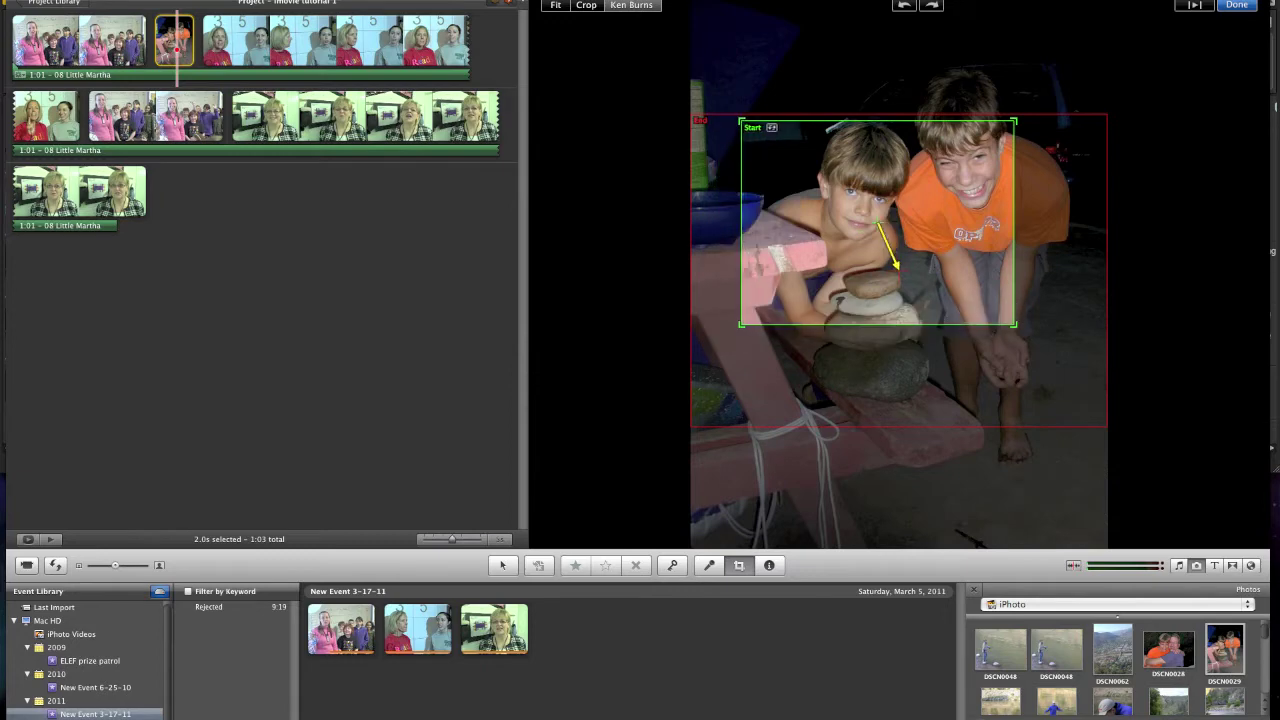
mouse_move(1015, 325)
left_mouse_down()
mouse_move(1055, 357)
mouse_move(1017, 306)
mouse_move(1034, 320)
left_mouse_up()
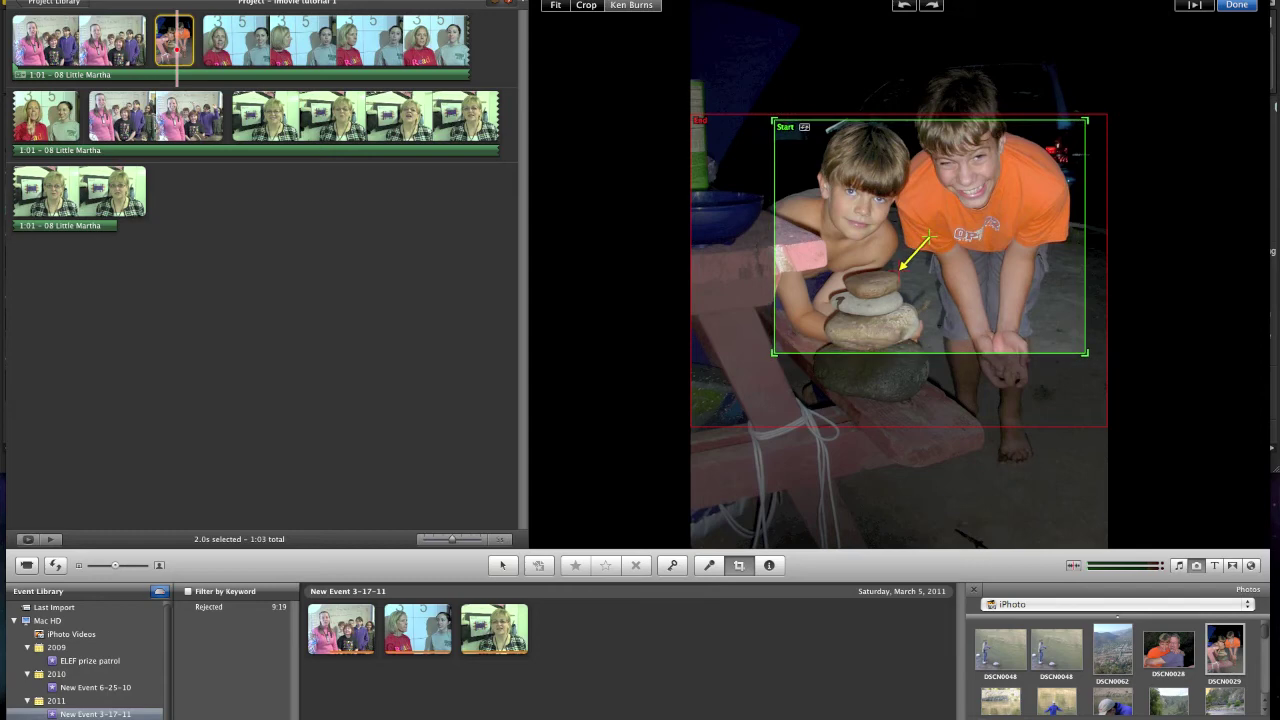
left_click_drag(1034, 320, 1034, 318)
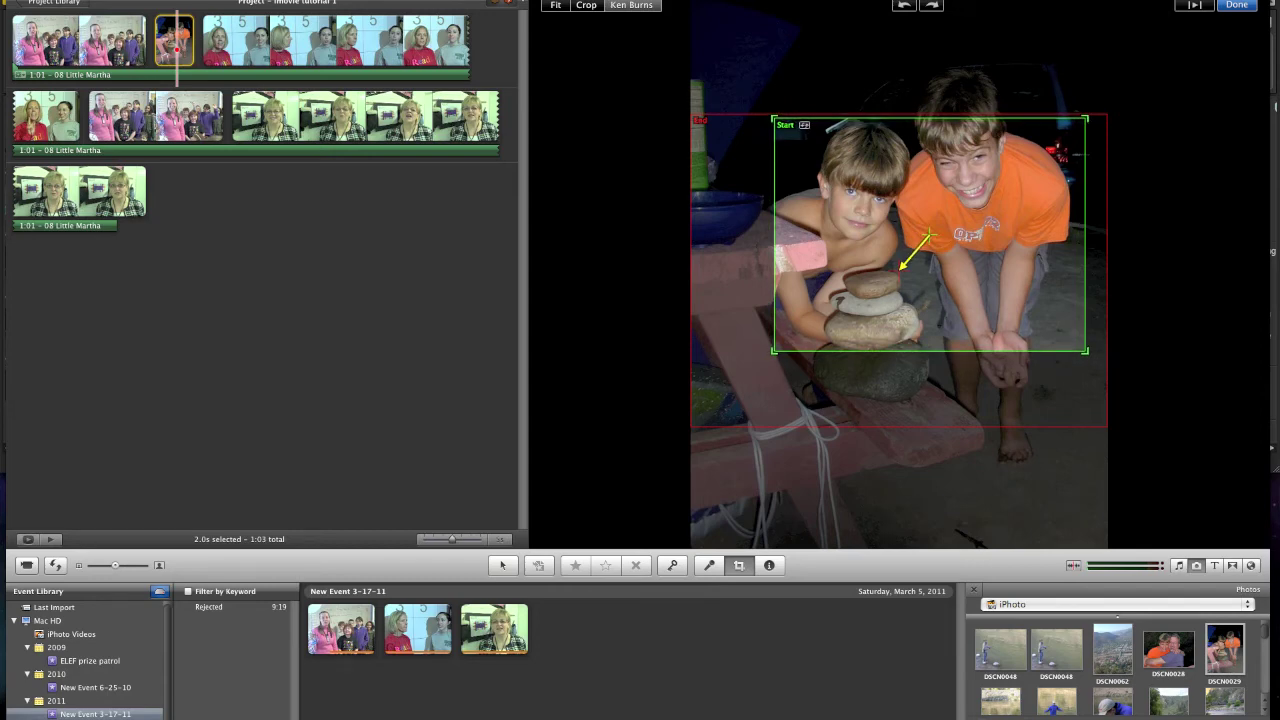
key("space")
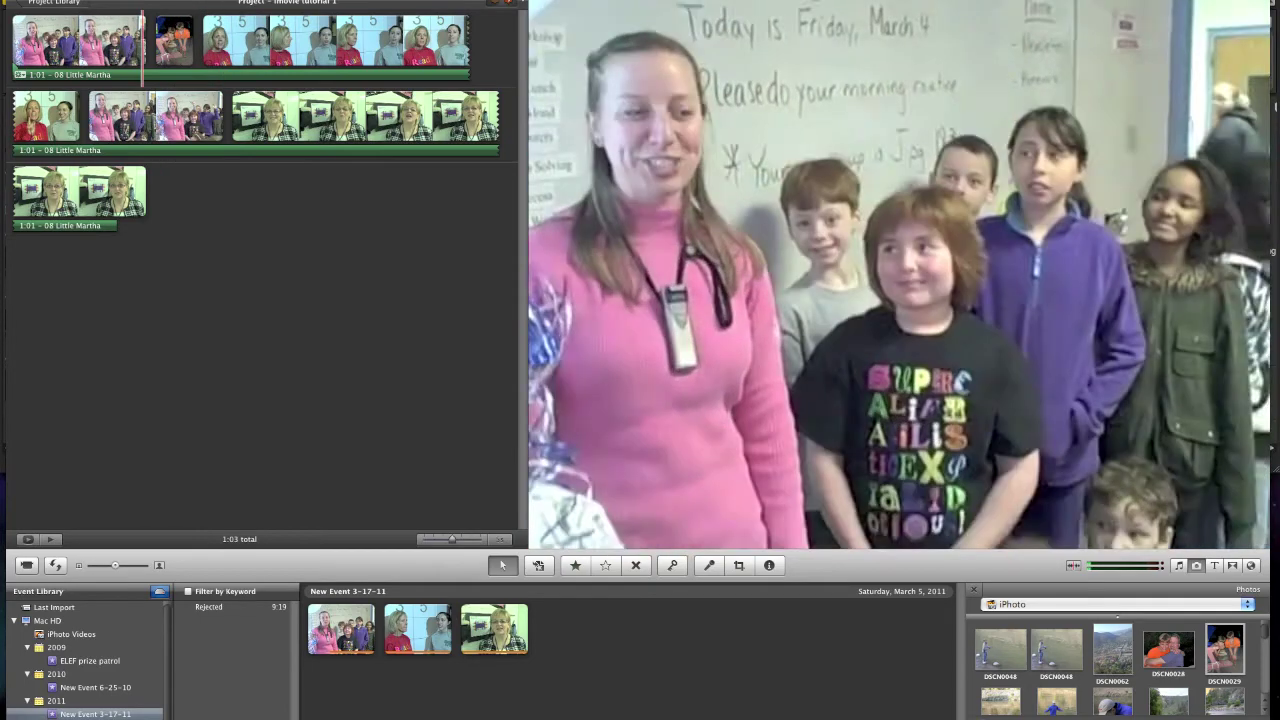
- Reselect the boys photo and bring up its colour and exposure adjustments
left_click(130, 45)
key("super+shift+a")
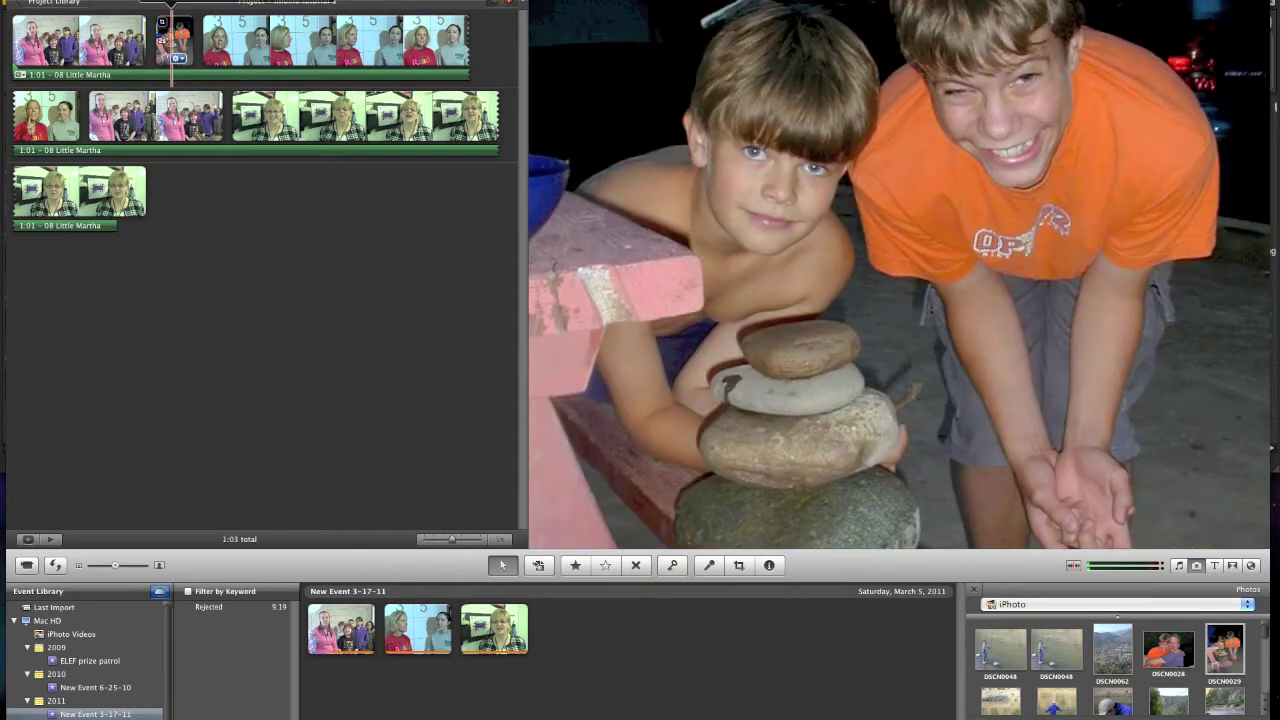
left_click(174, 42)
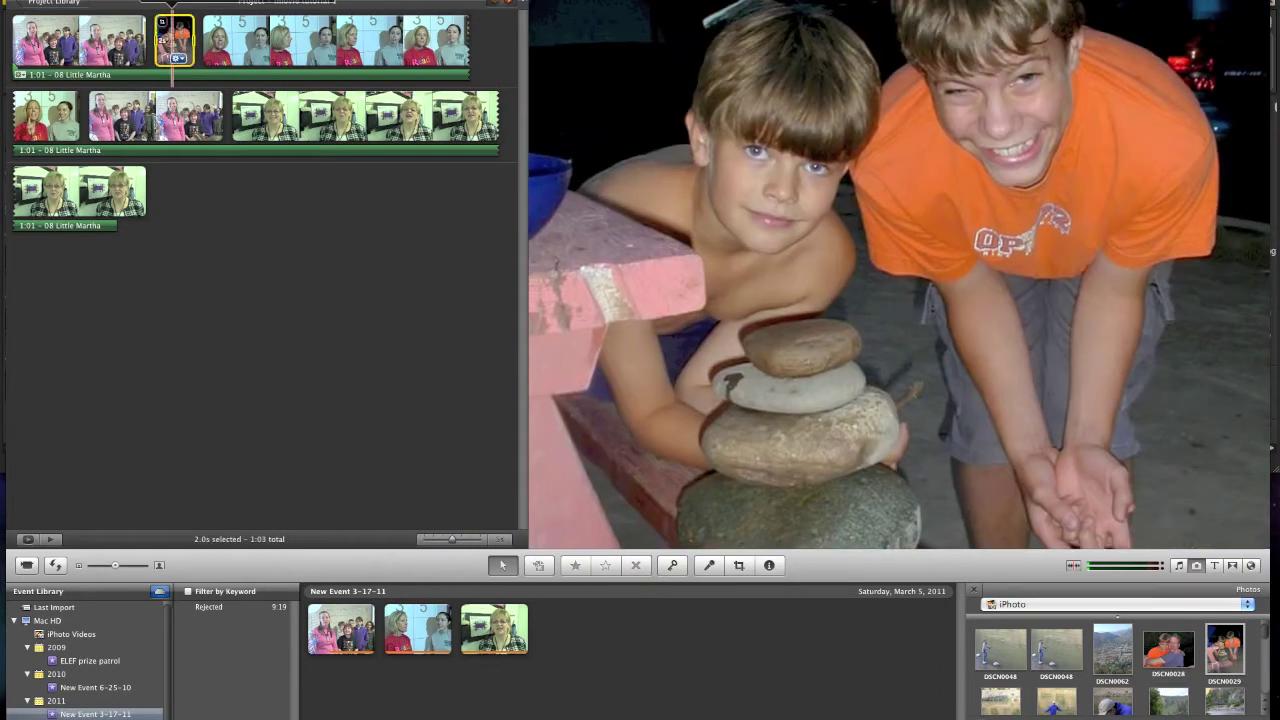
left_click(176, 58)
left_click(234, 84)
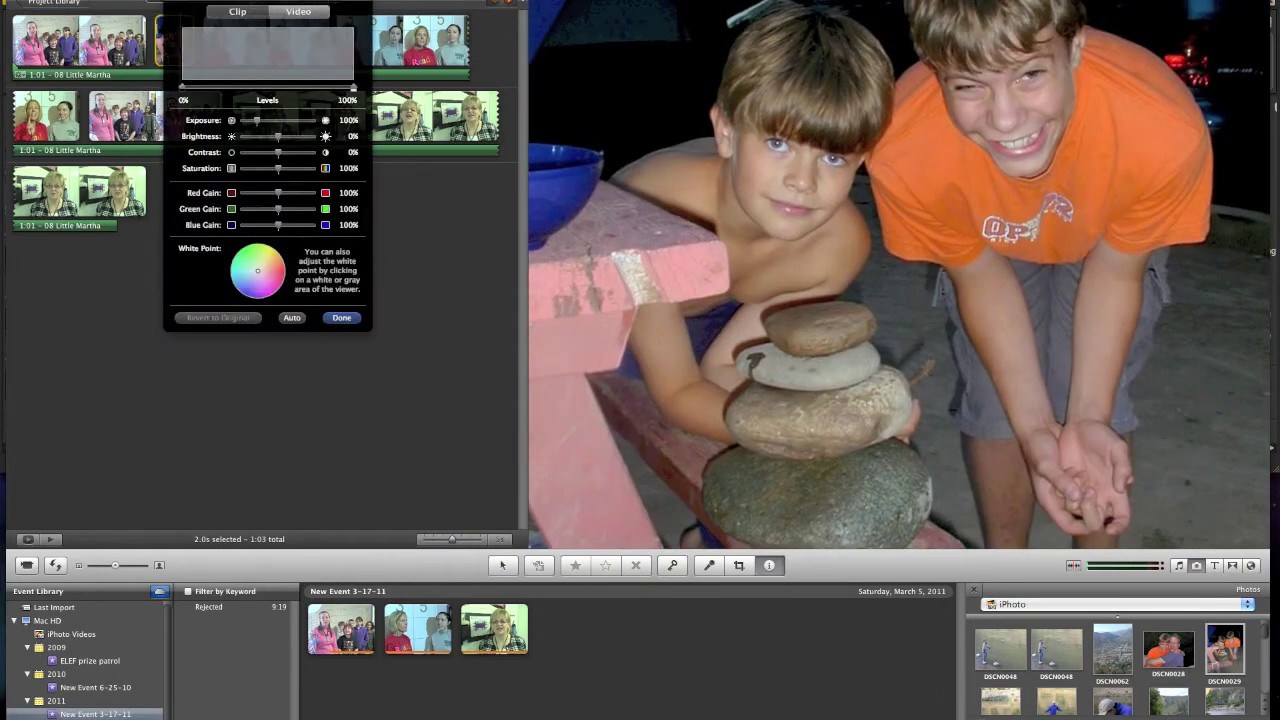
- In the photo's Clip settings, keep Duration 2.0s and check 'Applies to all stills'
left_click(237, 11)
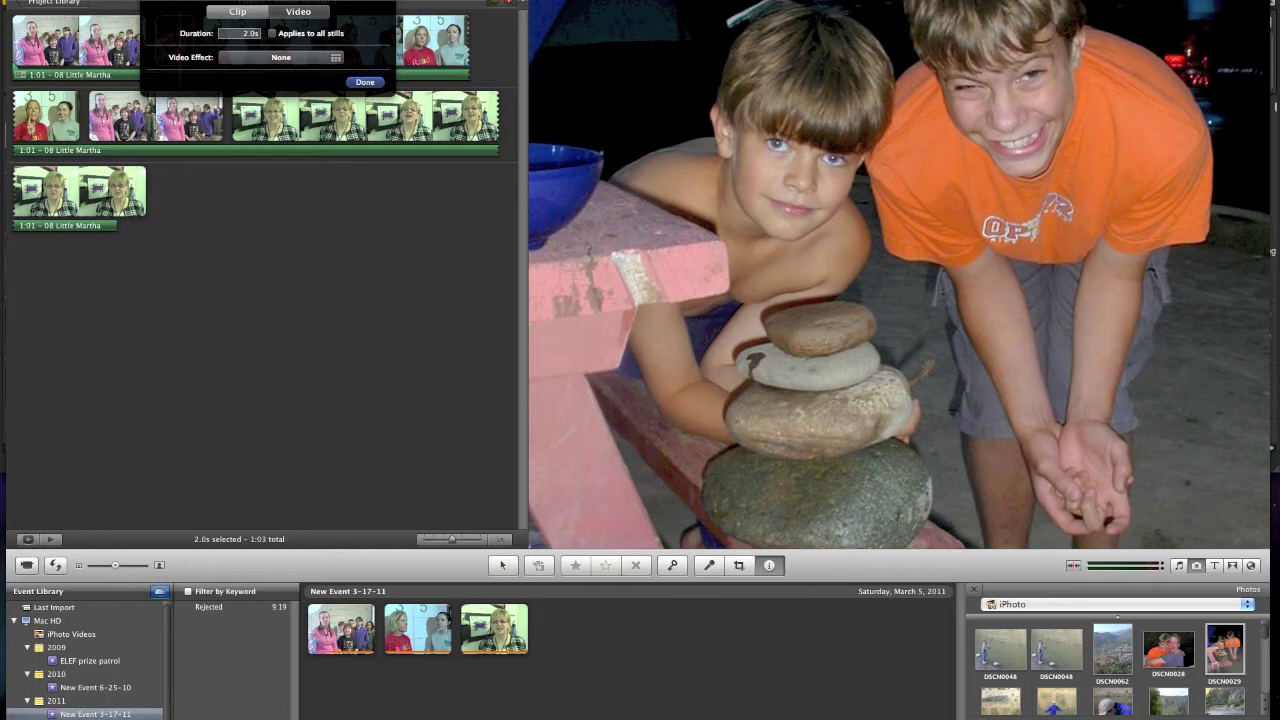
left_click(240, 33)
left_click(272, 33)
key("Return")
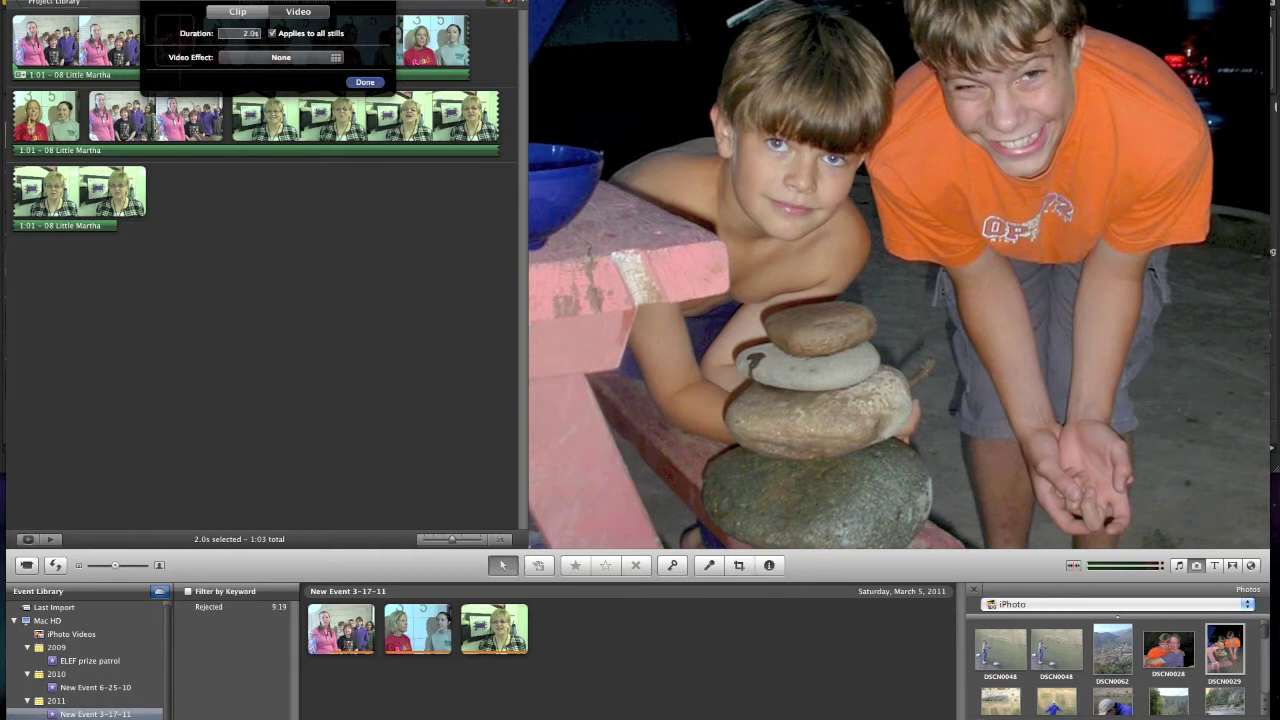
left_click(80, 40)
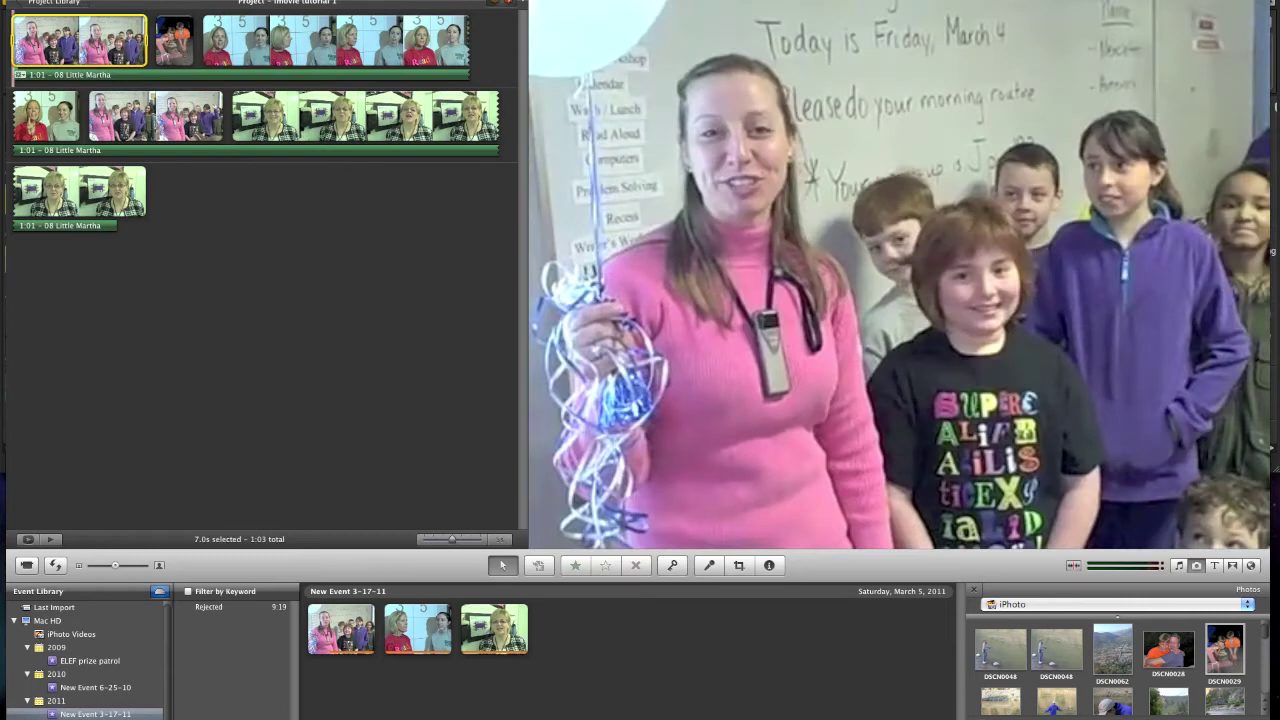
- Browse the Titles library and drag the Centered title to the start of the project
key("super+3")
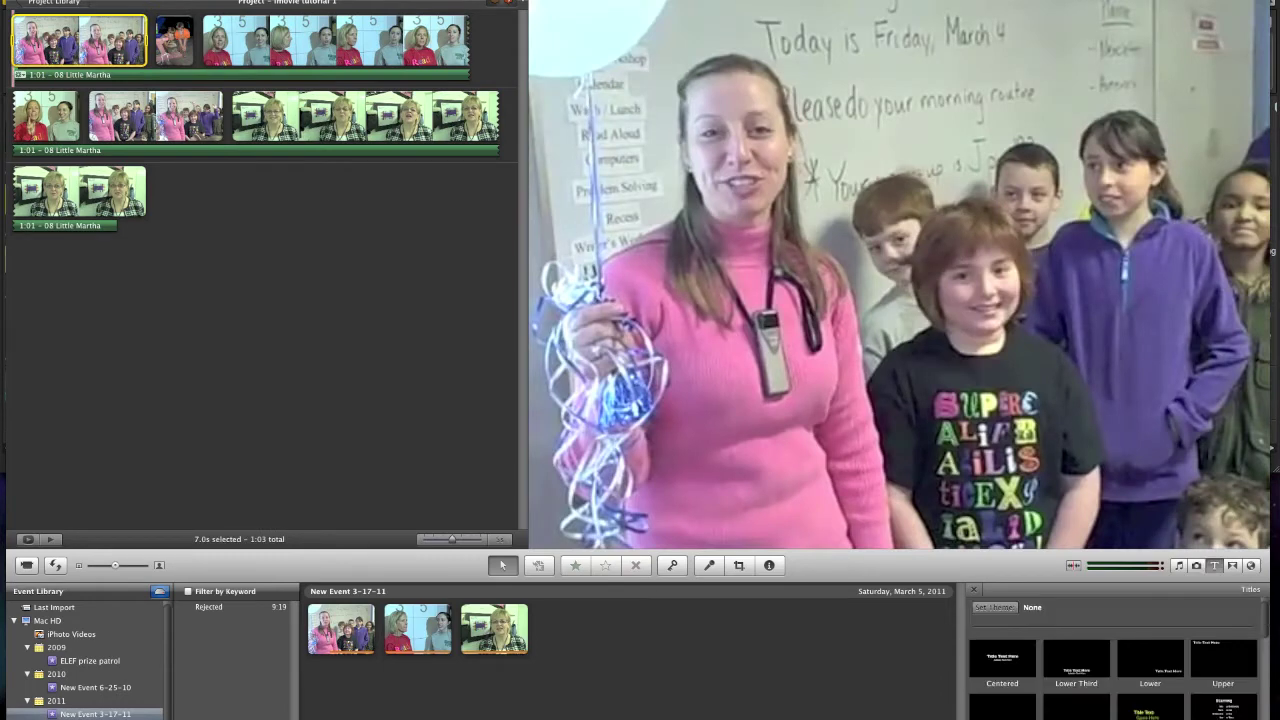
scroll(1112, 660, "down", 5)
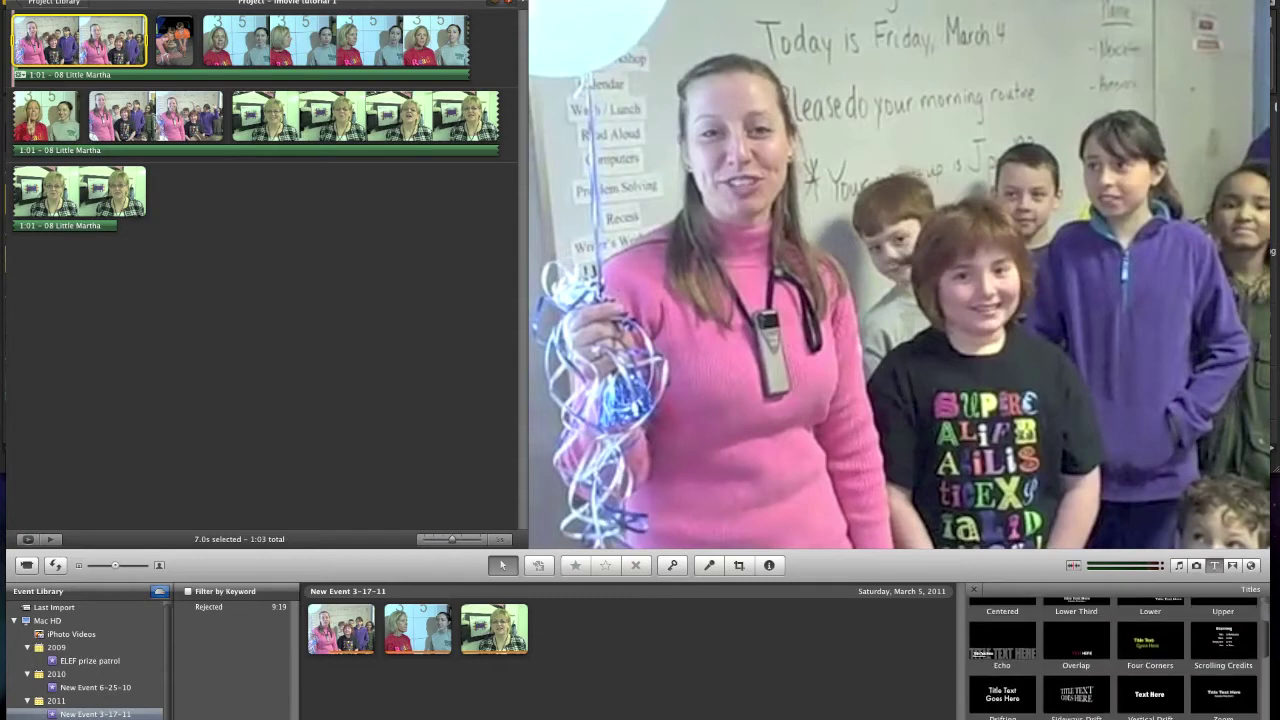
scroll(1112, 660, "up", 5)
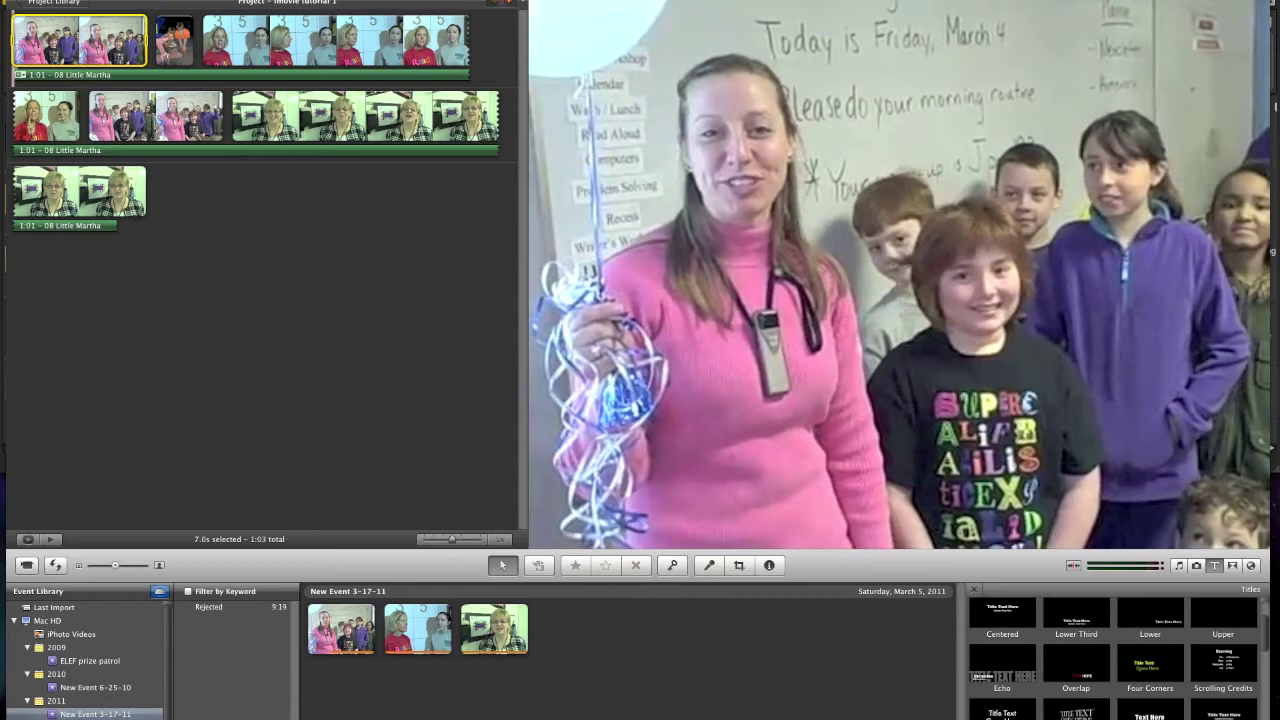
scroll(1119, 658, "up", 1)
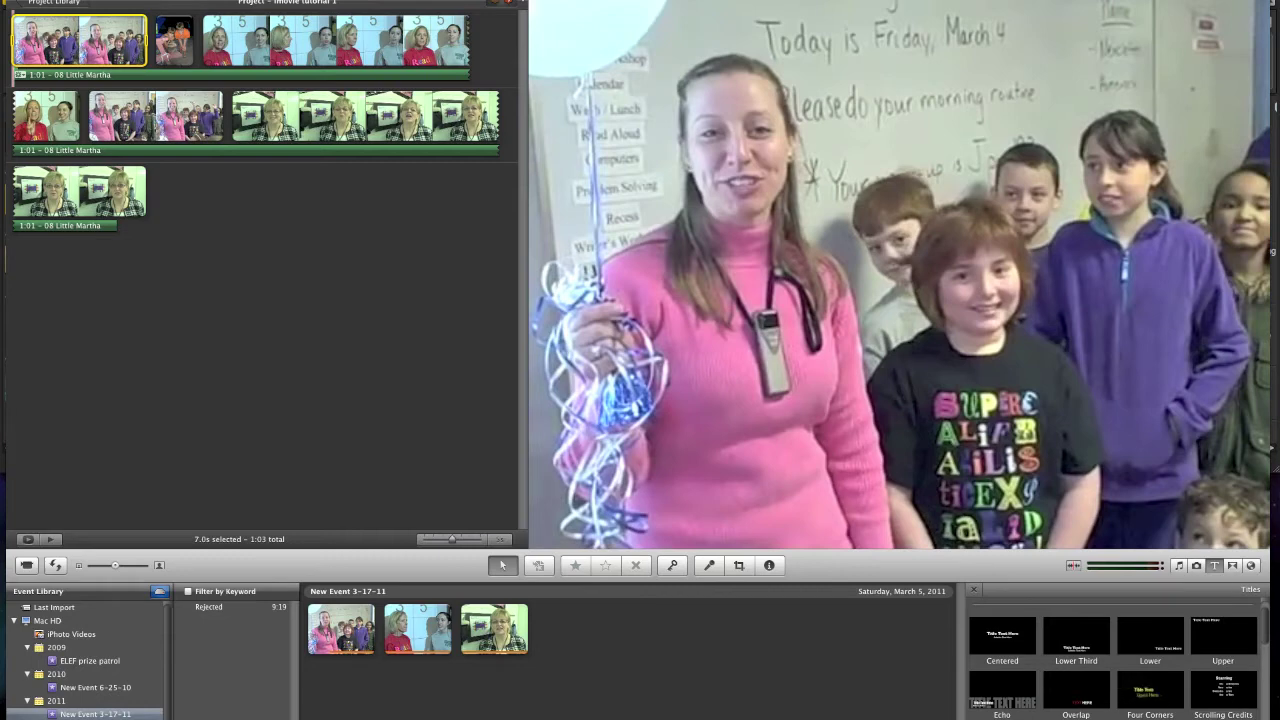
scroll(1113, 659, "down", 2)
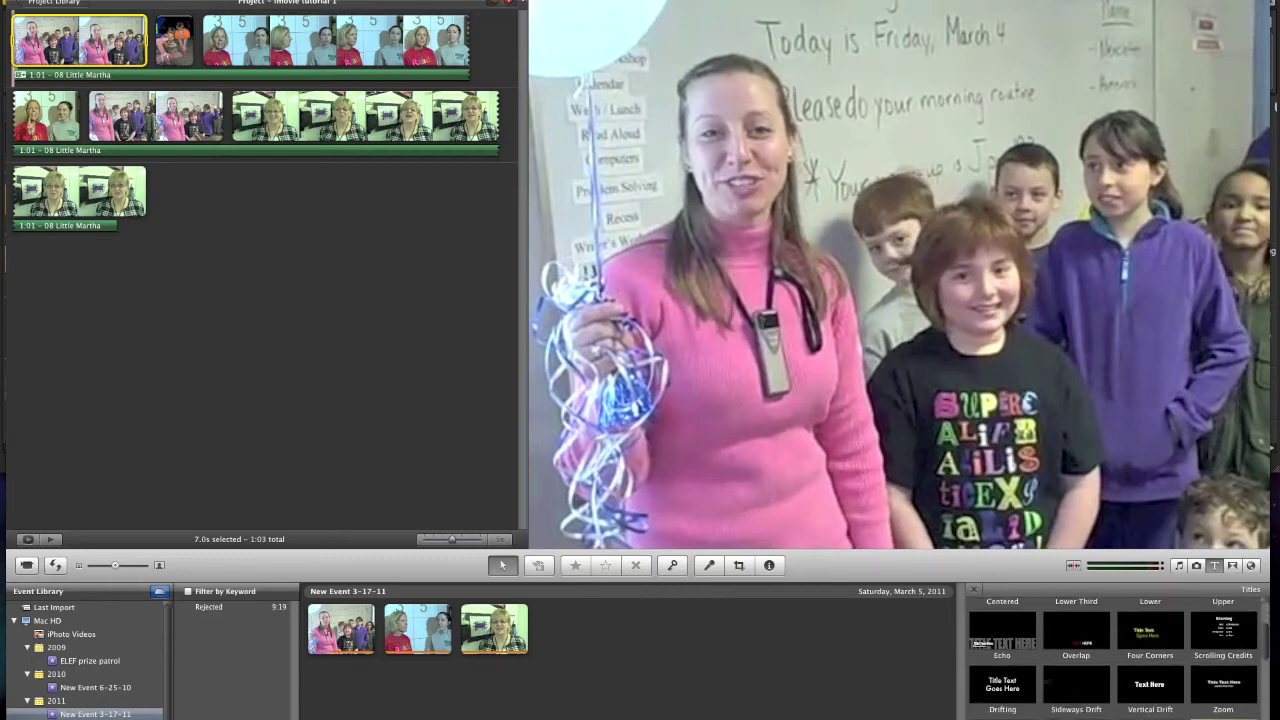
scroll(1113, 659, "up", 3)
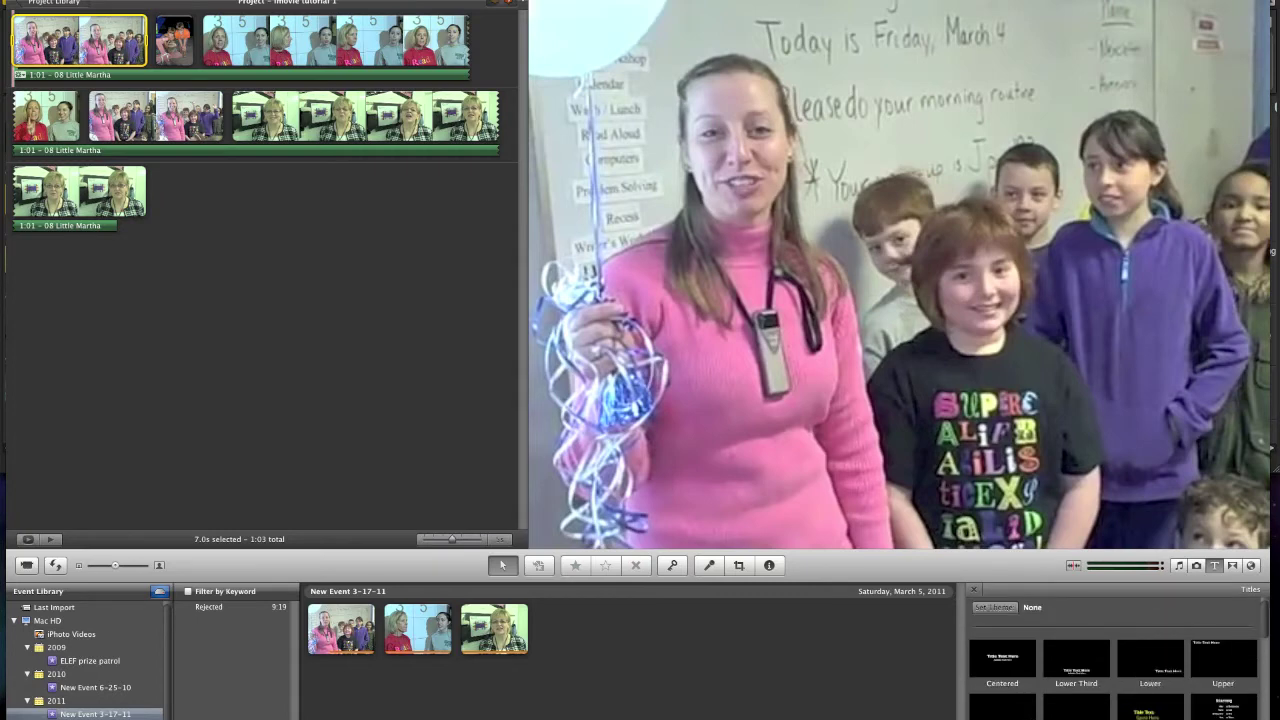
left_click_drag(1002, 658, 40, 40)
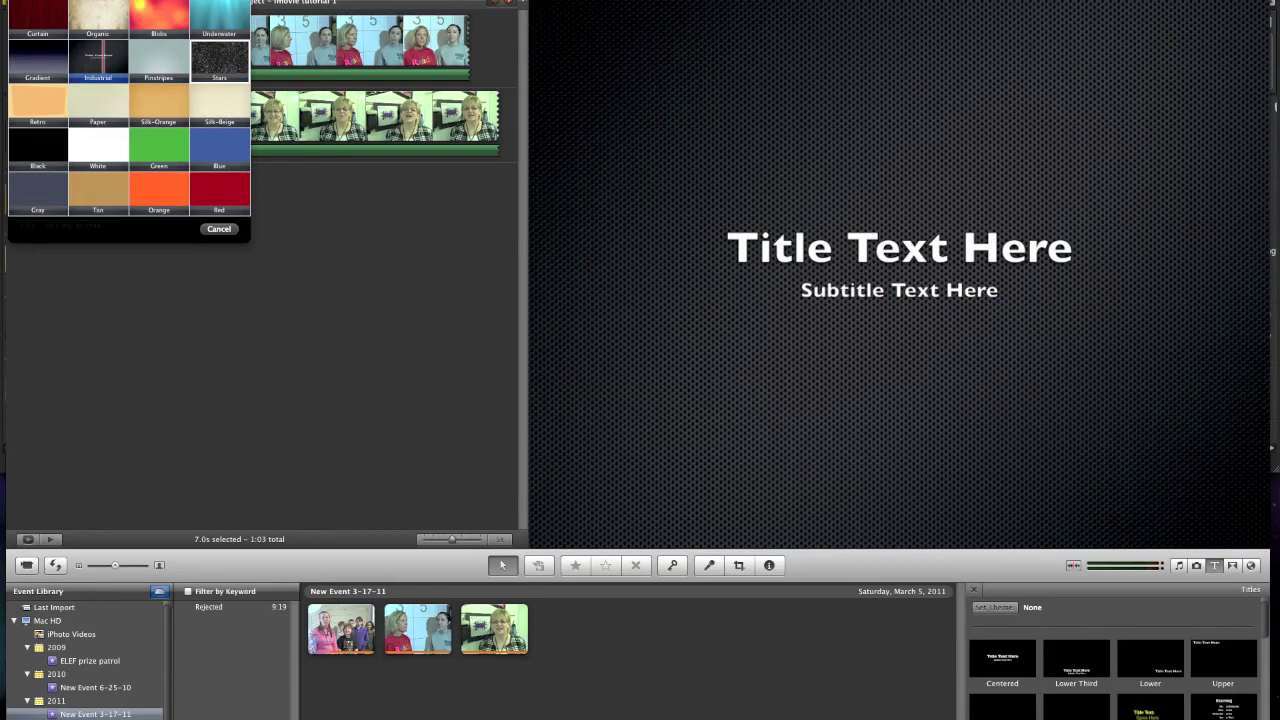
- Give the opening title the Industrial background and title it with the creator's name plus 'iMovie tutorial'
left_click(97, 58)
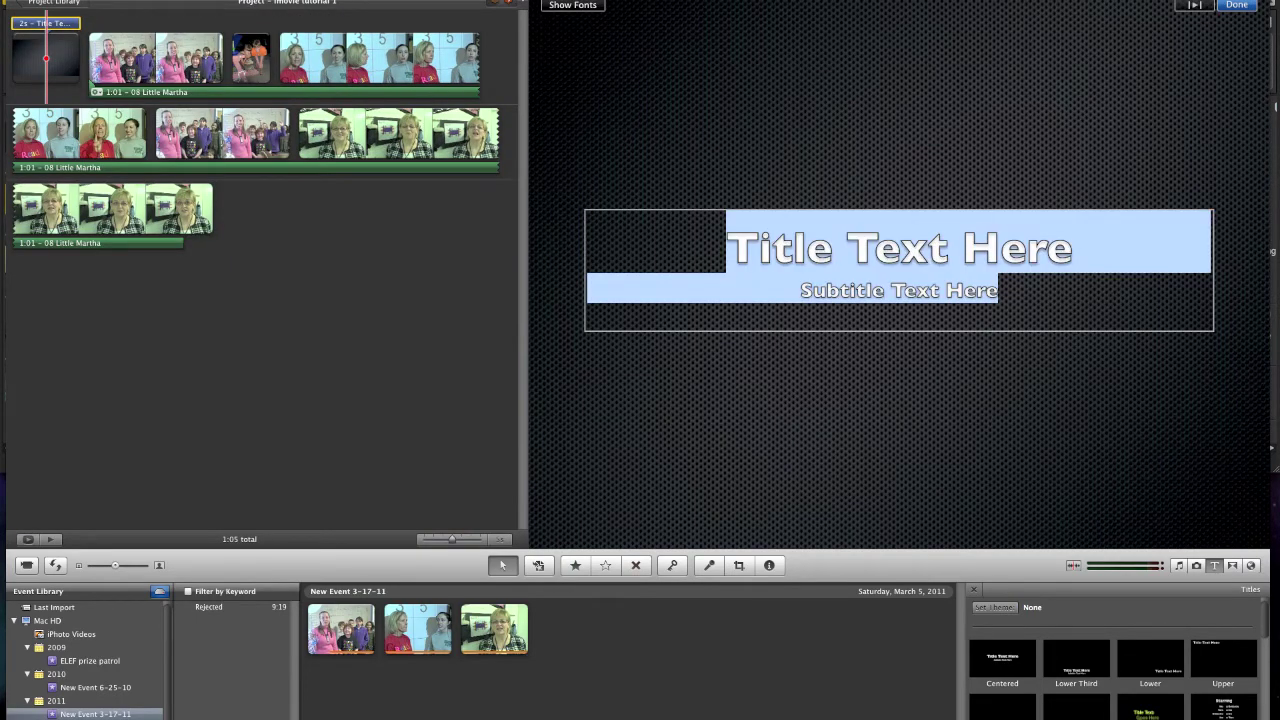
left_click(846, 248)
triple_click(846, 248)
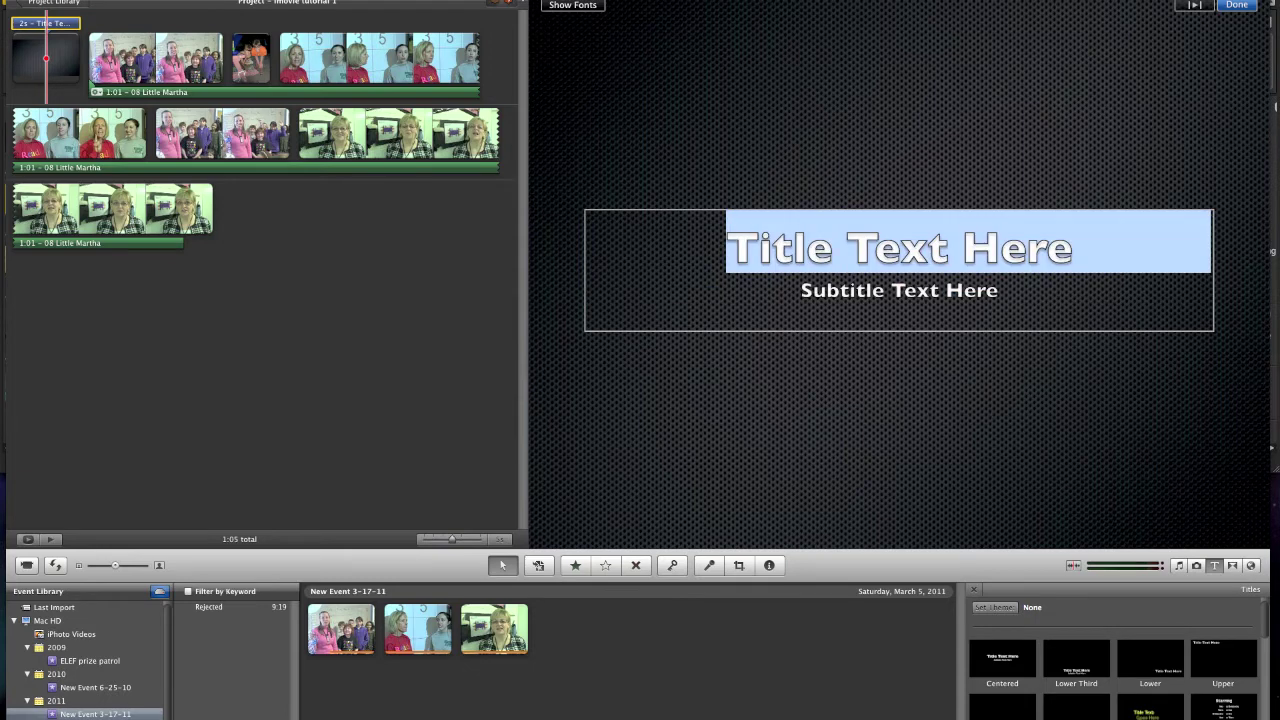
type("Karl")
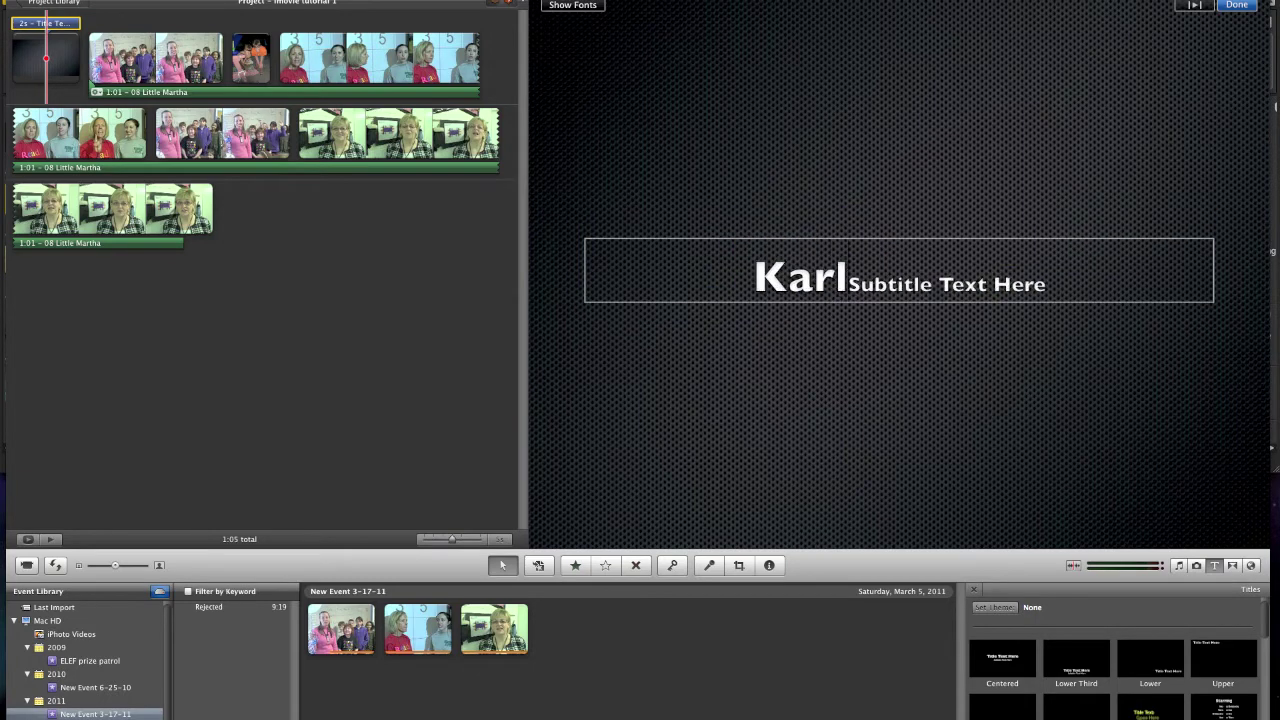
type("'s ")
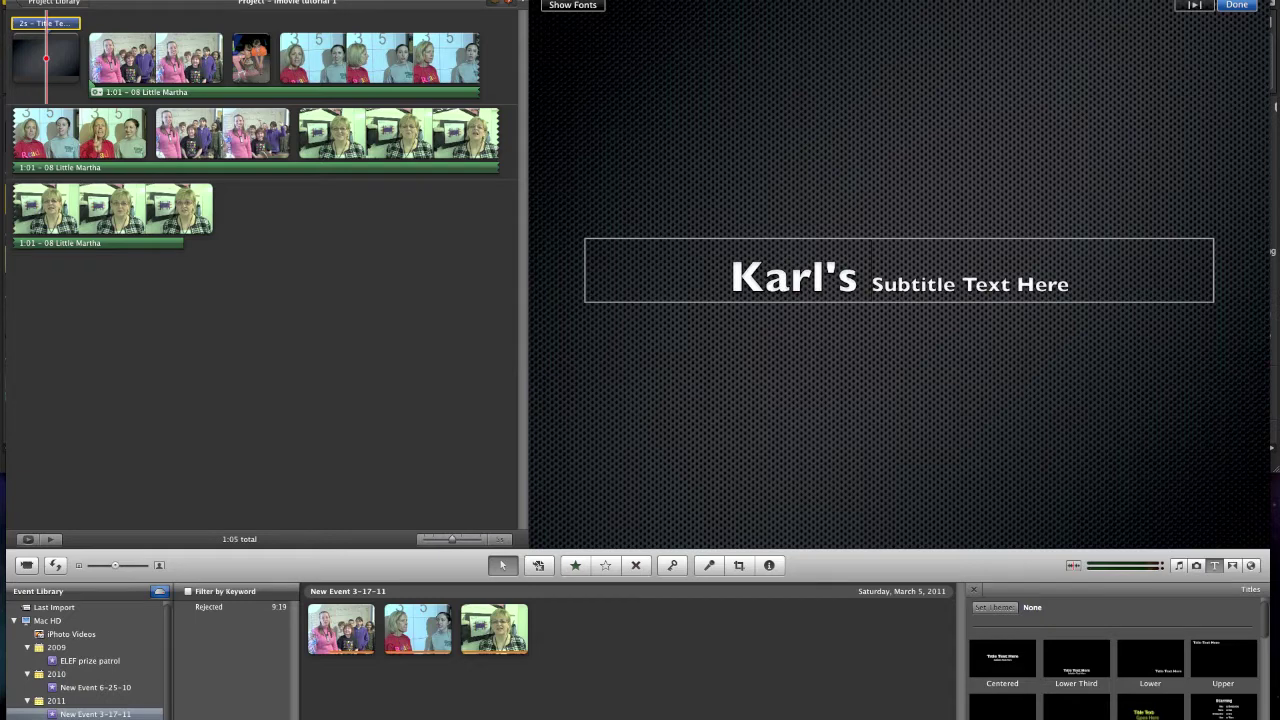
type("iMov")
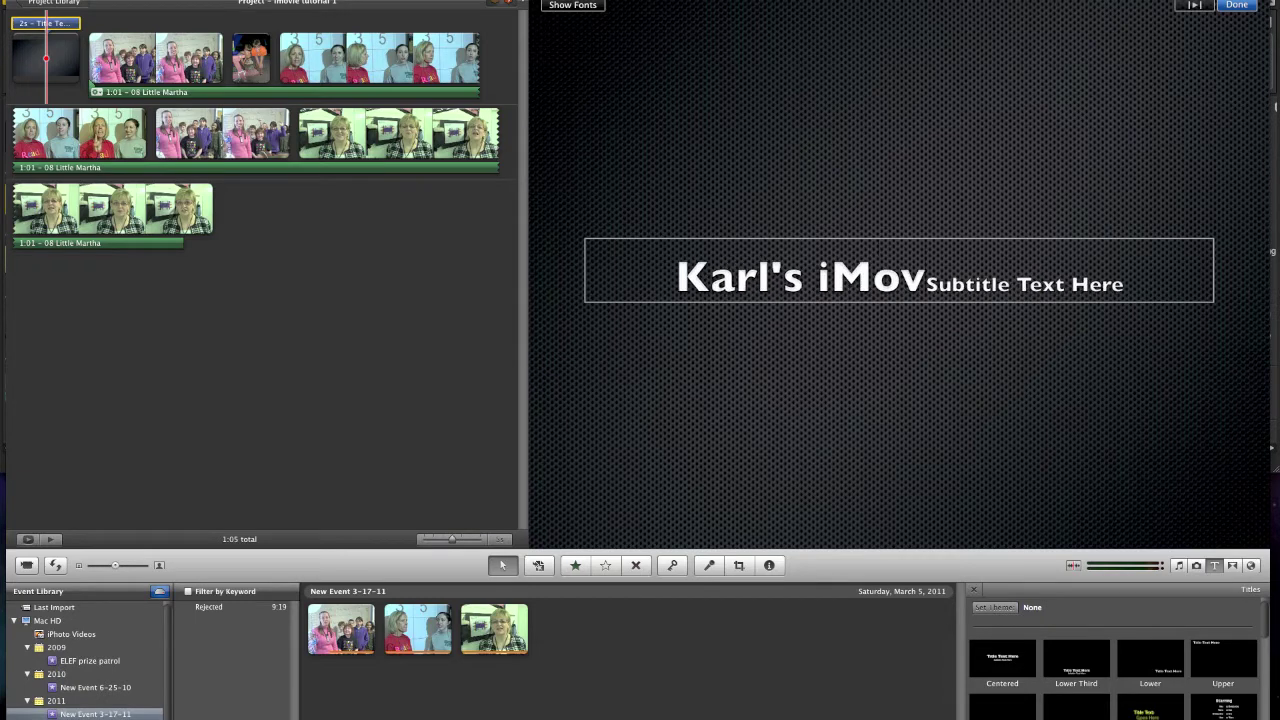
type("ie tutorial")
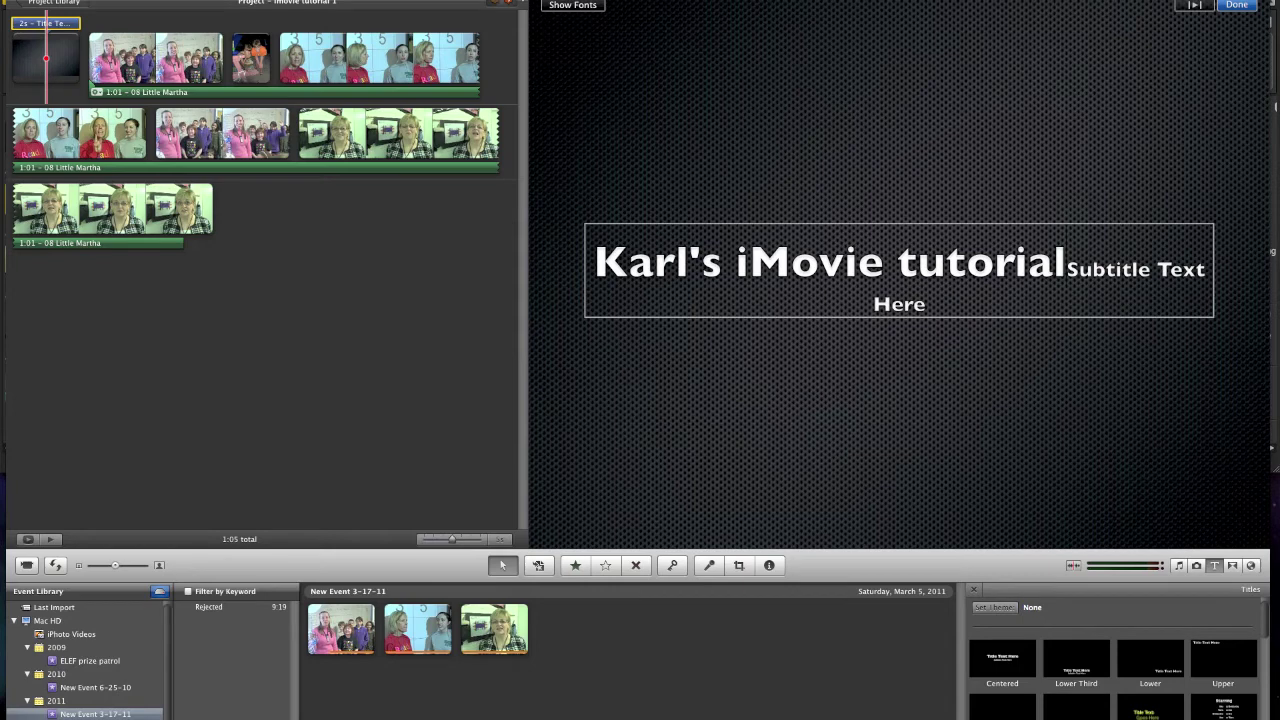
key("Return")
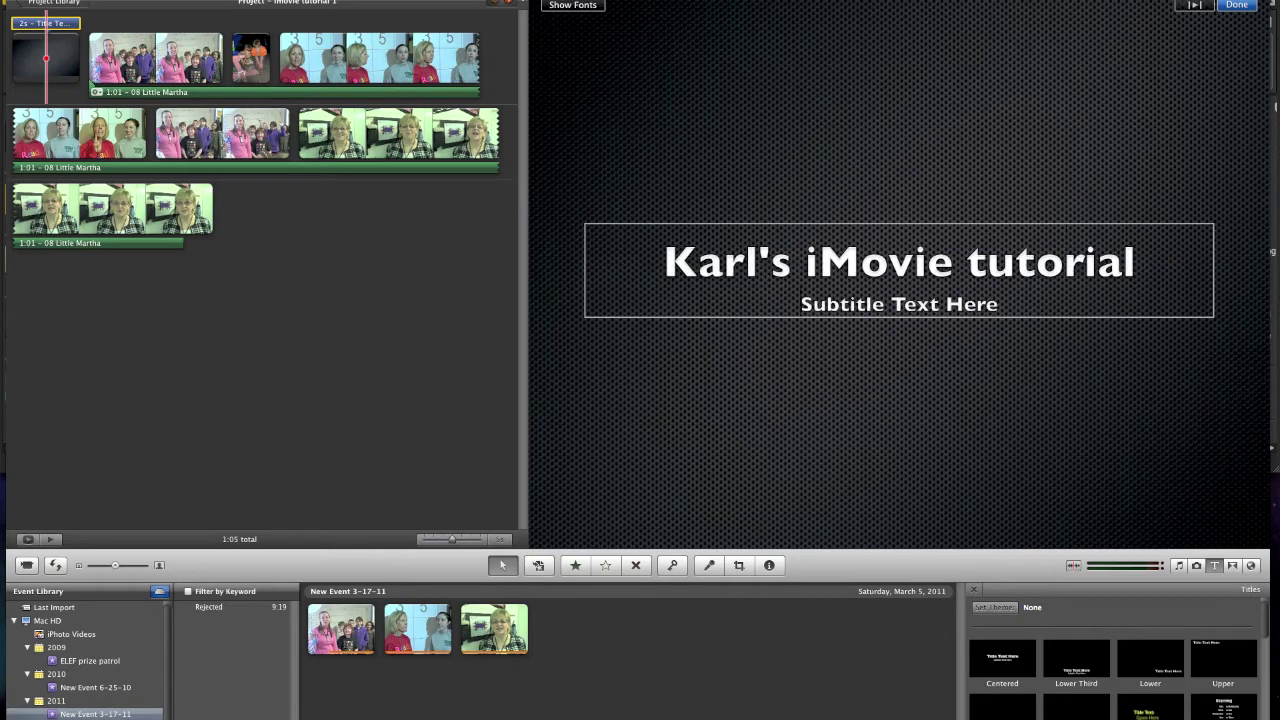
key("Escape")
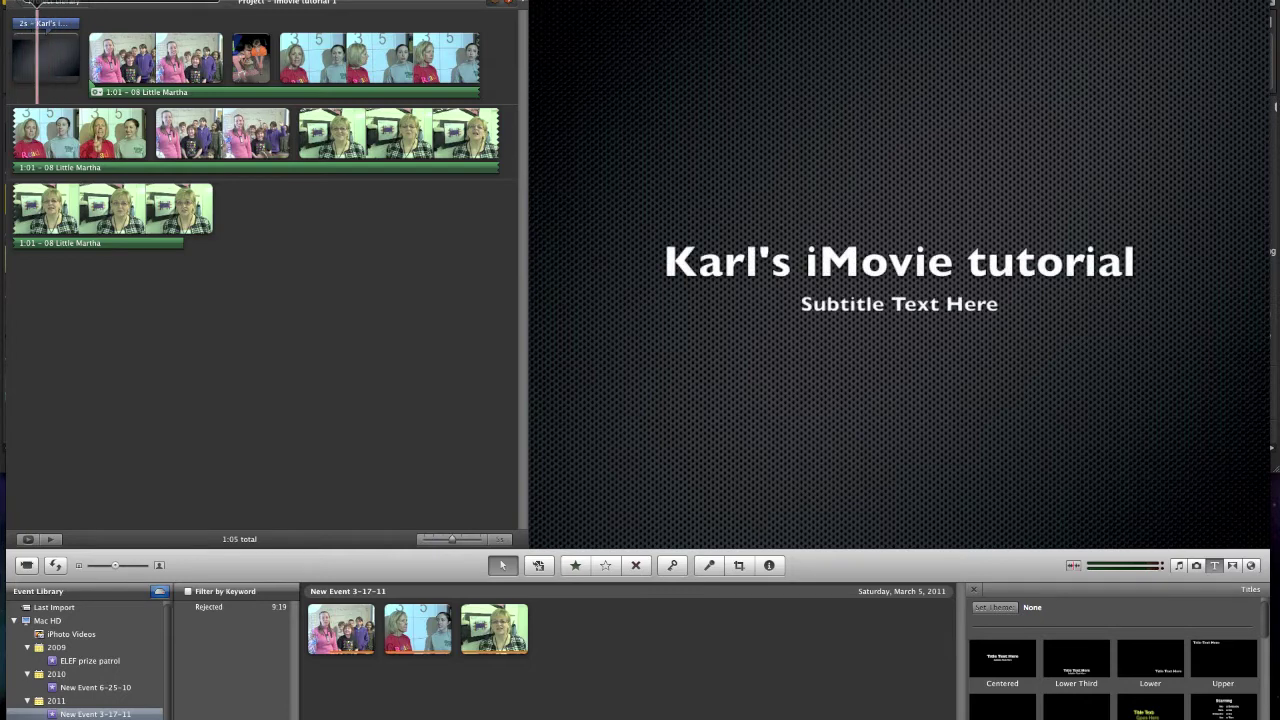
left_click(40, 23)
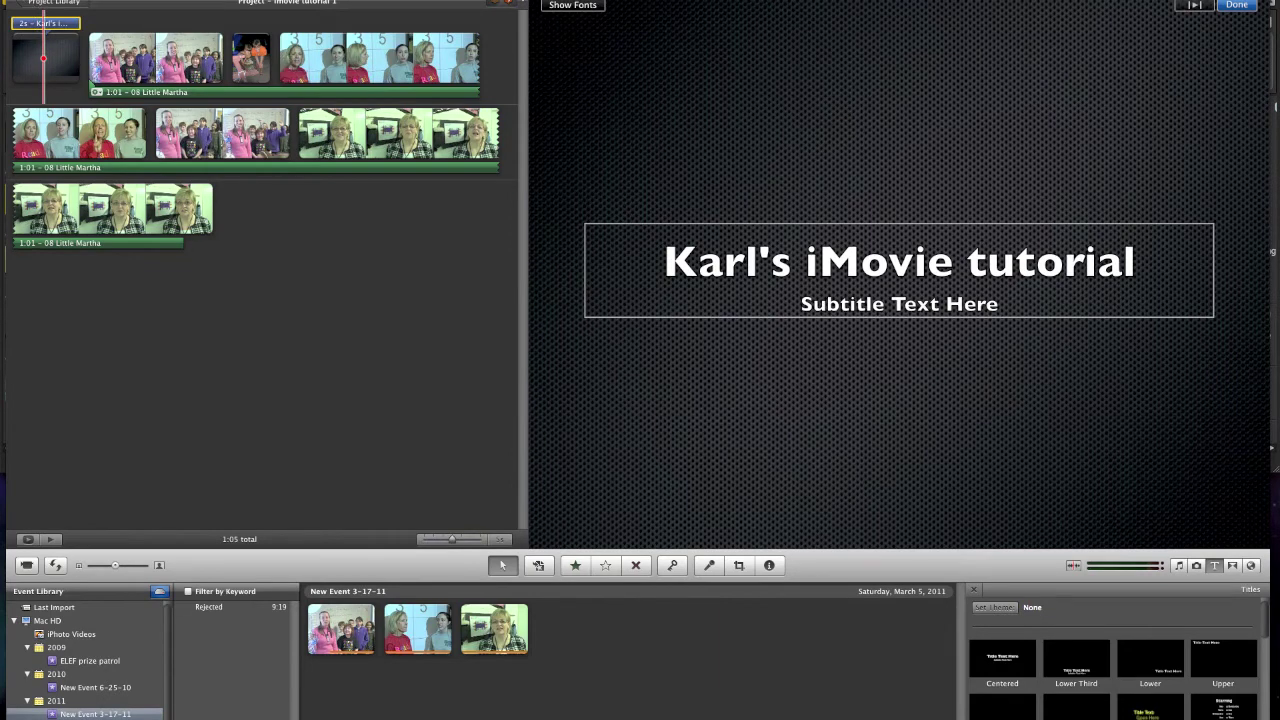
key("space")
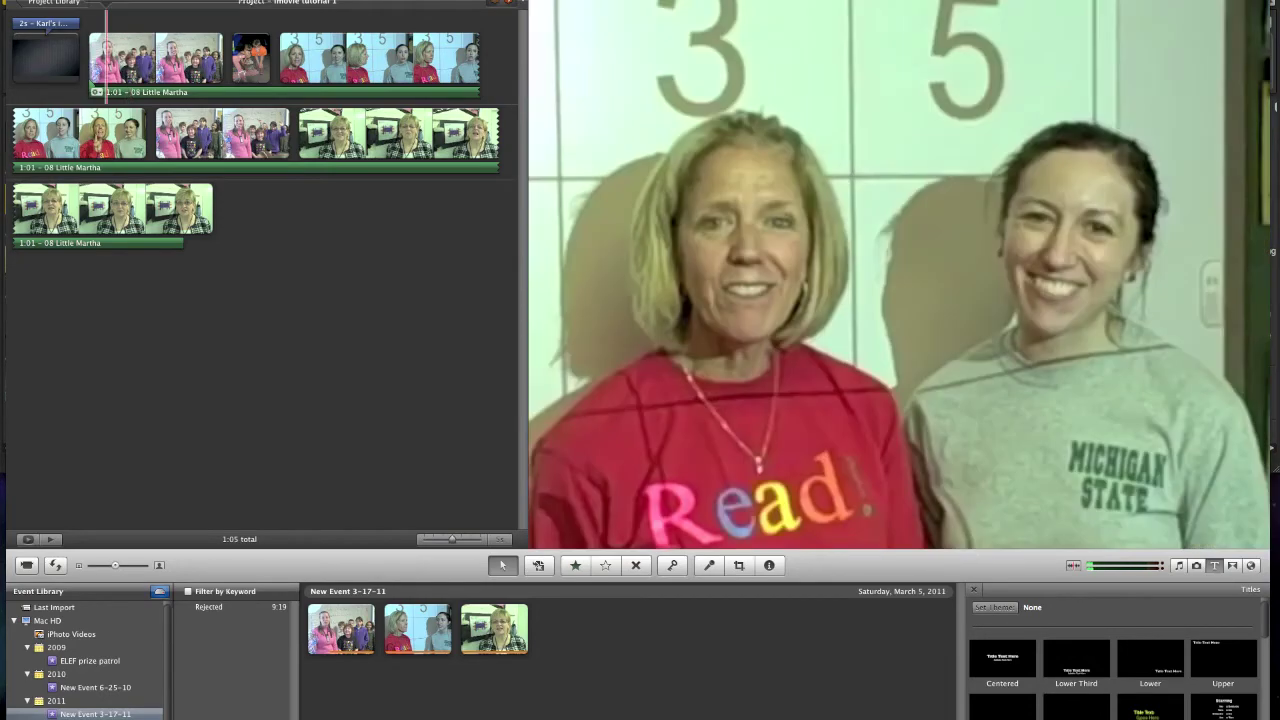
key("super+a")
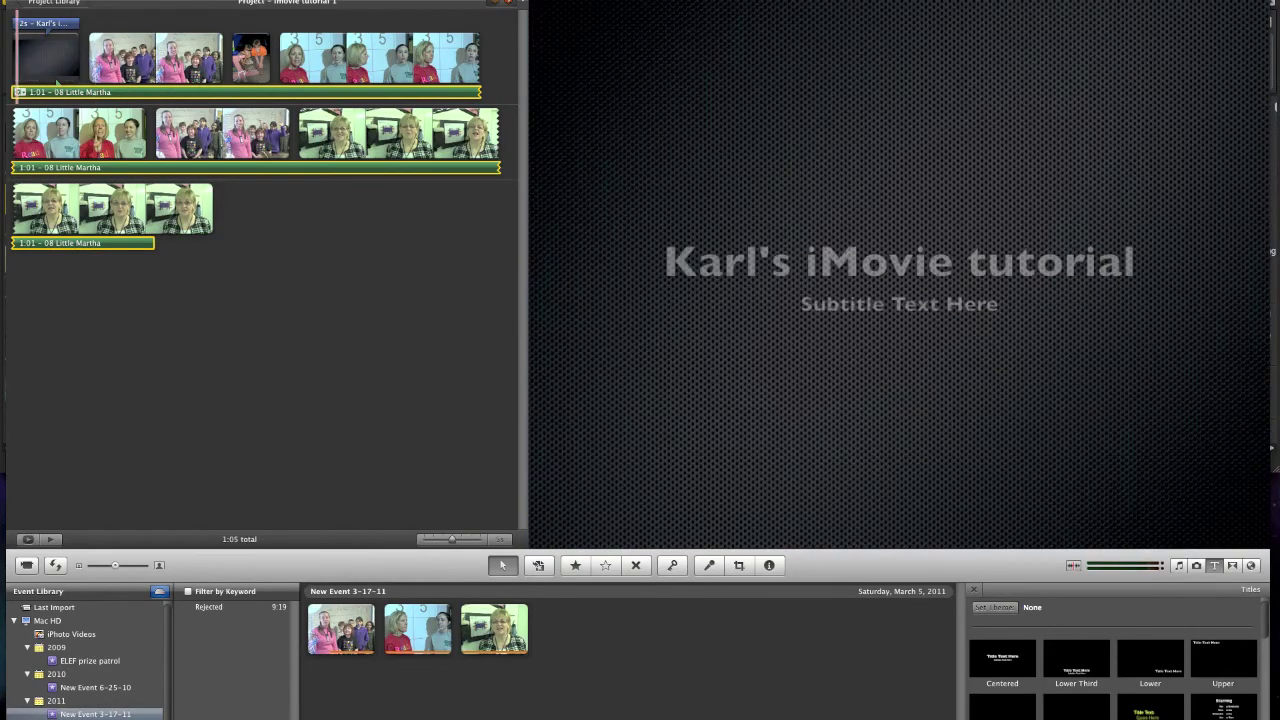
key("space")
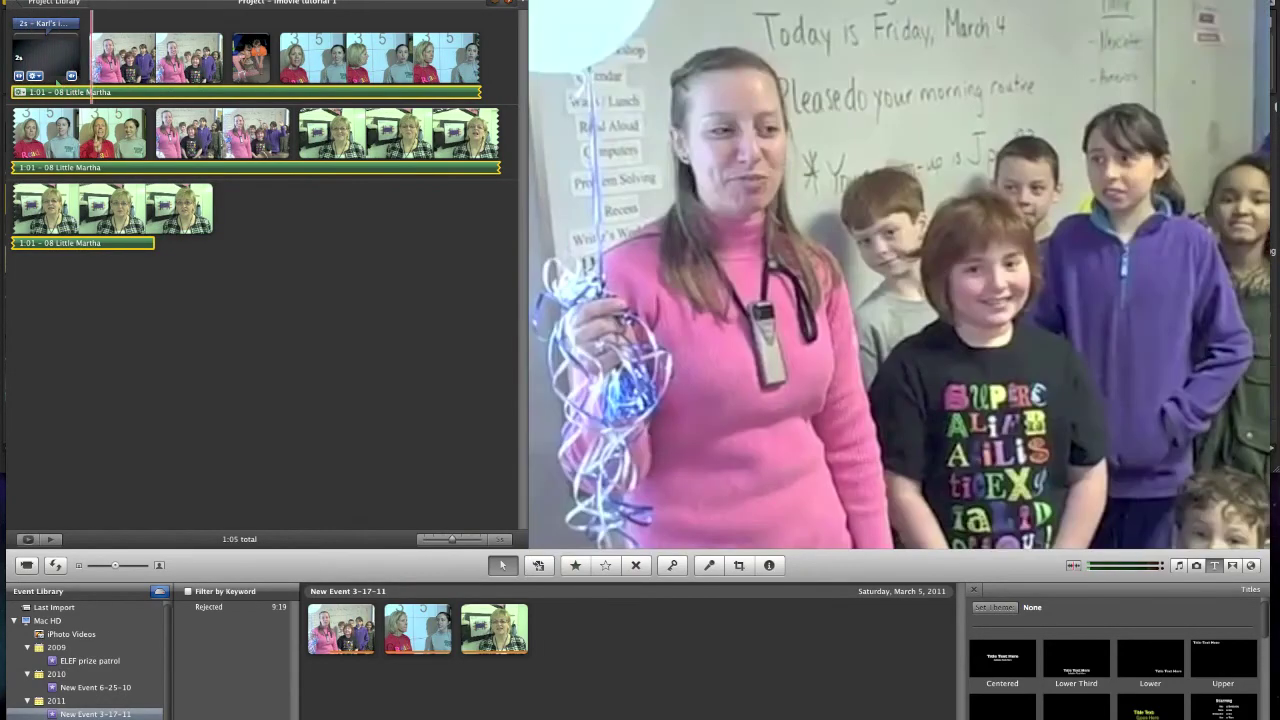
key("space")
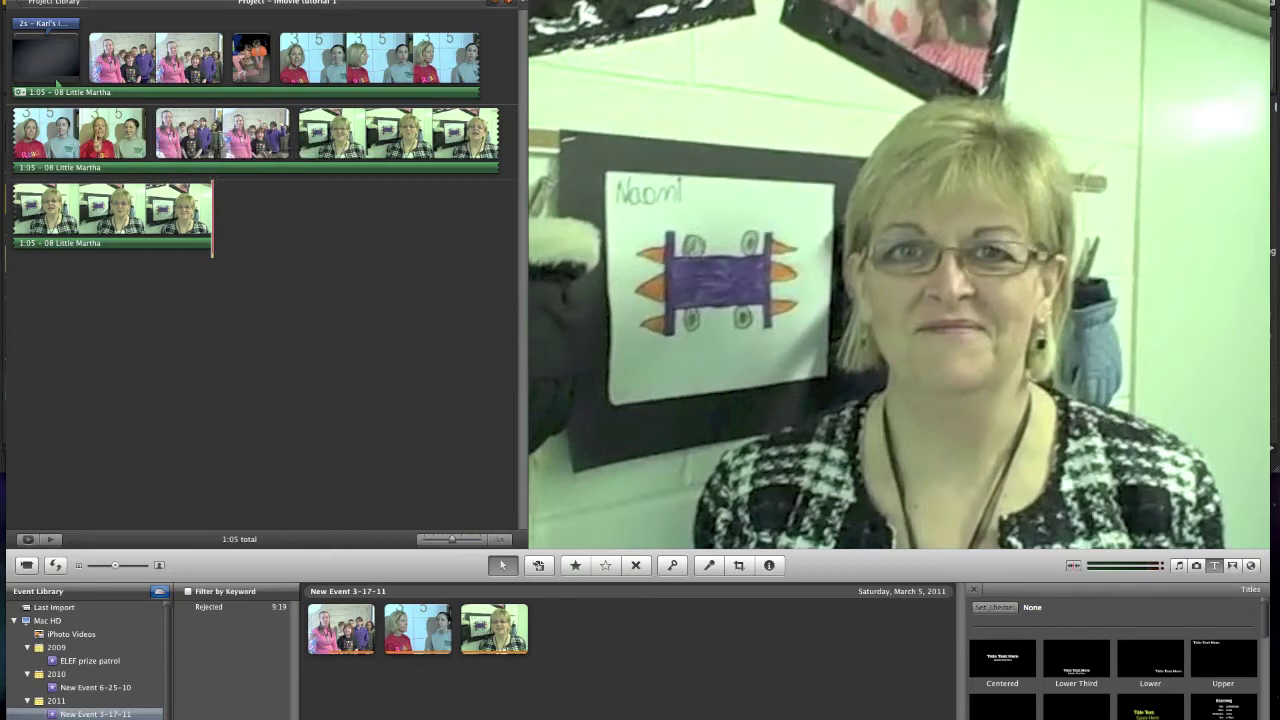
scroll(1115, 655, "down", 10)
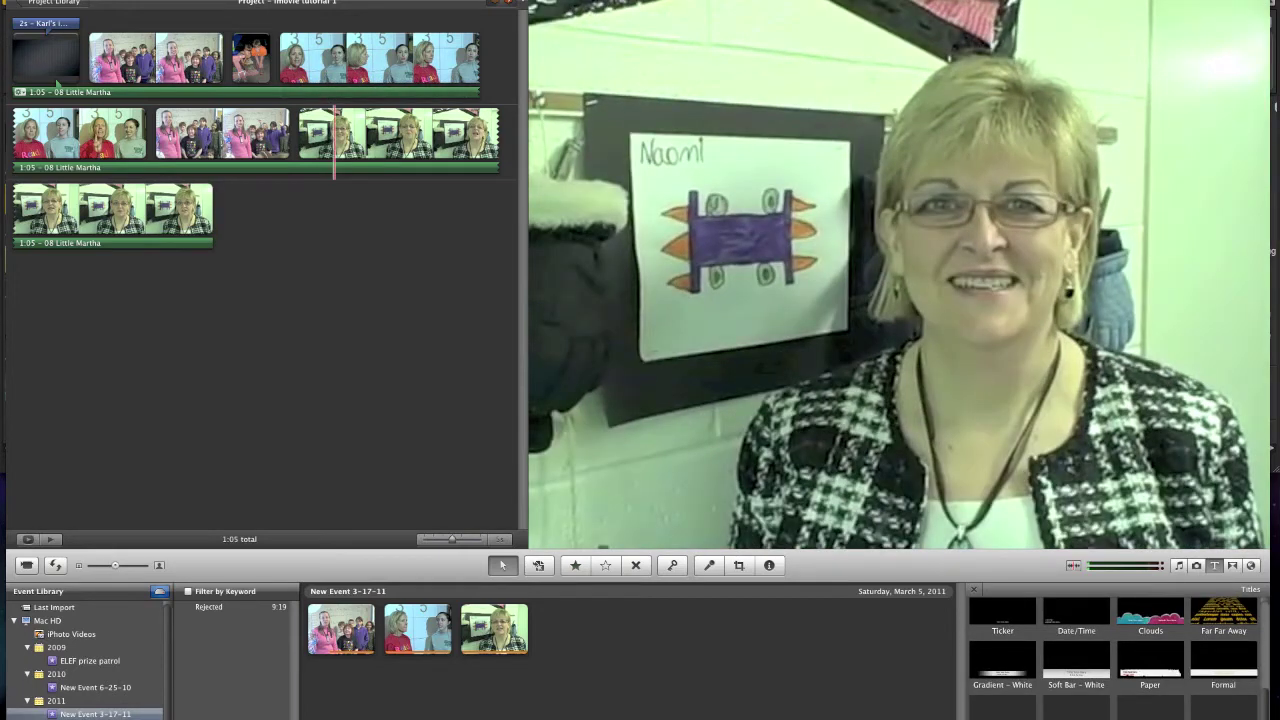
- Drag a lower-third title style onto the checkered-jacket woman's clip in the second row
left_click_drag(1003, 612, 341, 131)
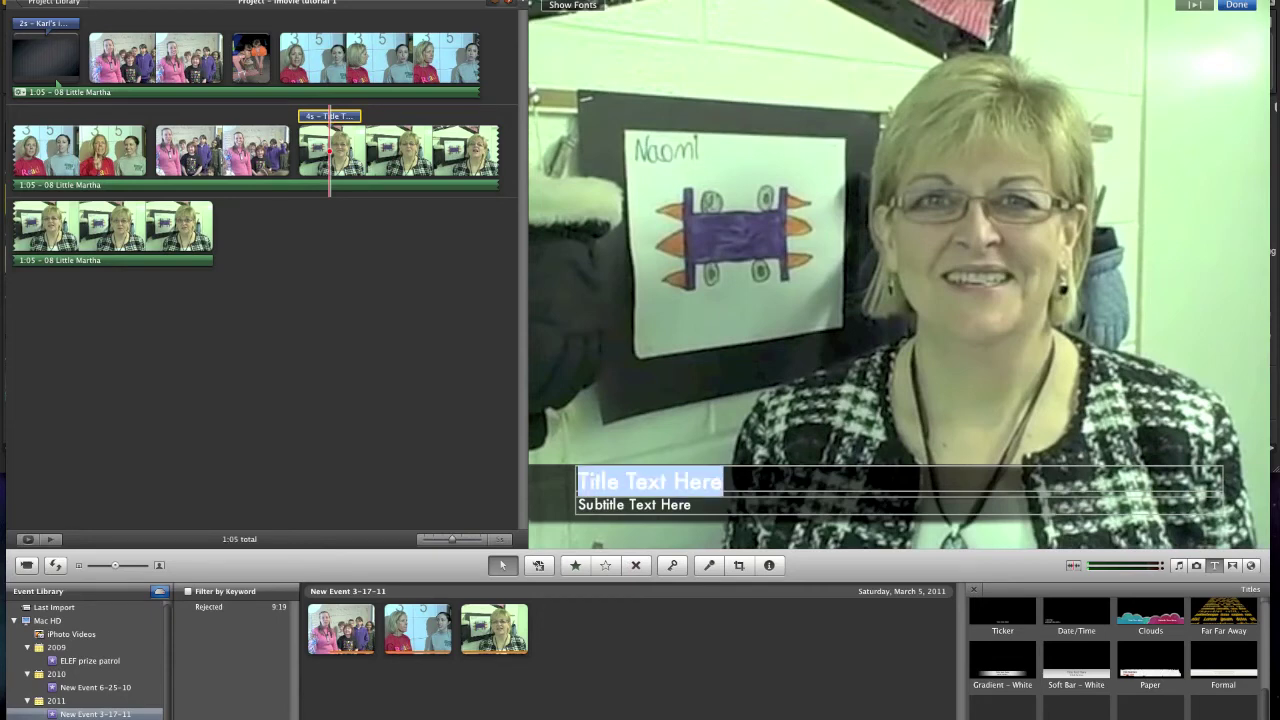
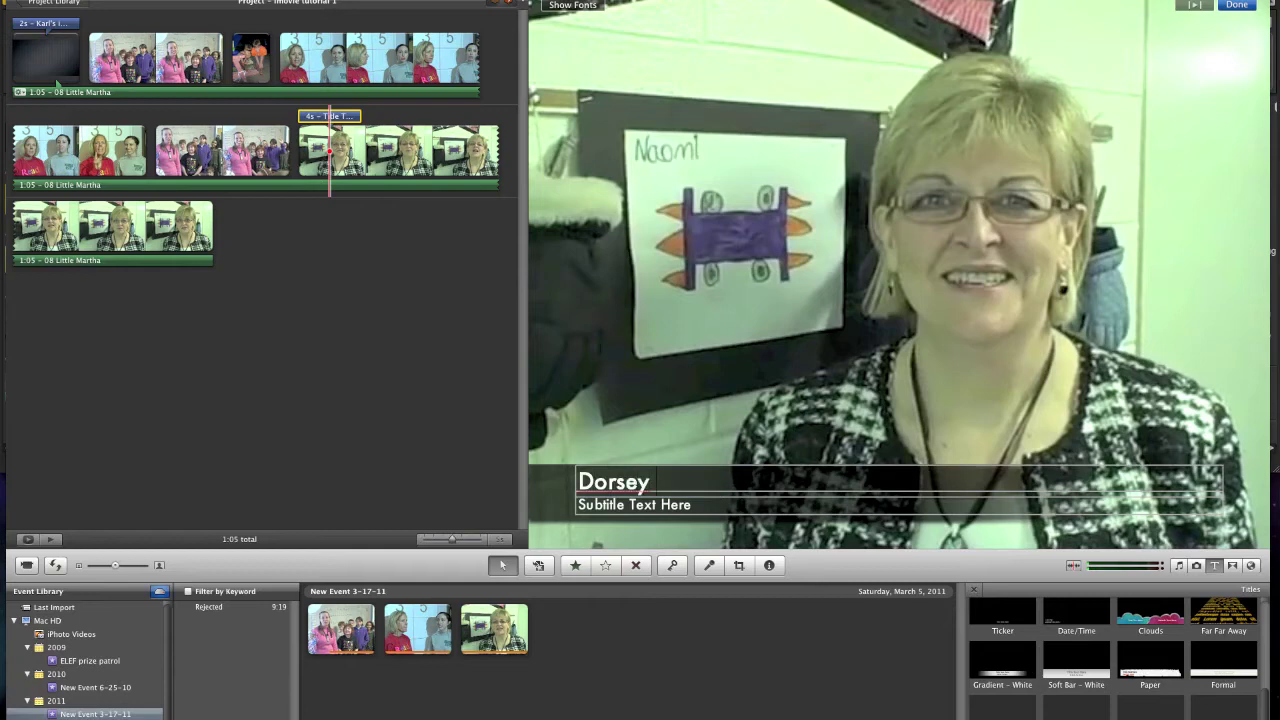
- Replace 'Title Text Here' with the speaker's full name and finish editing the title
key("Tab")
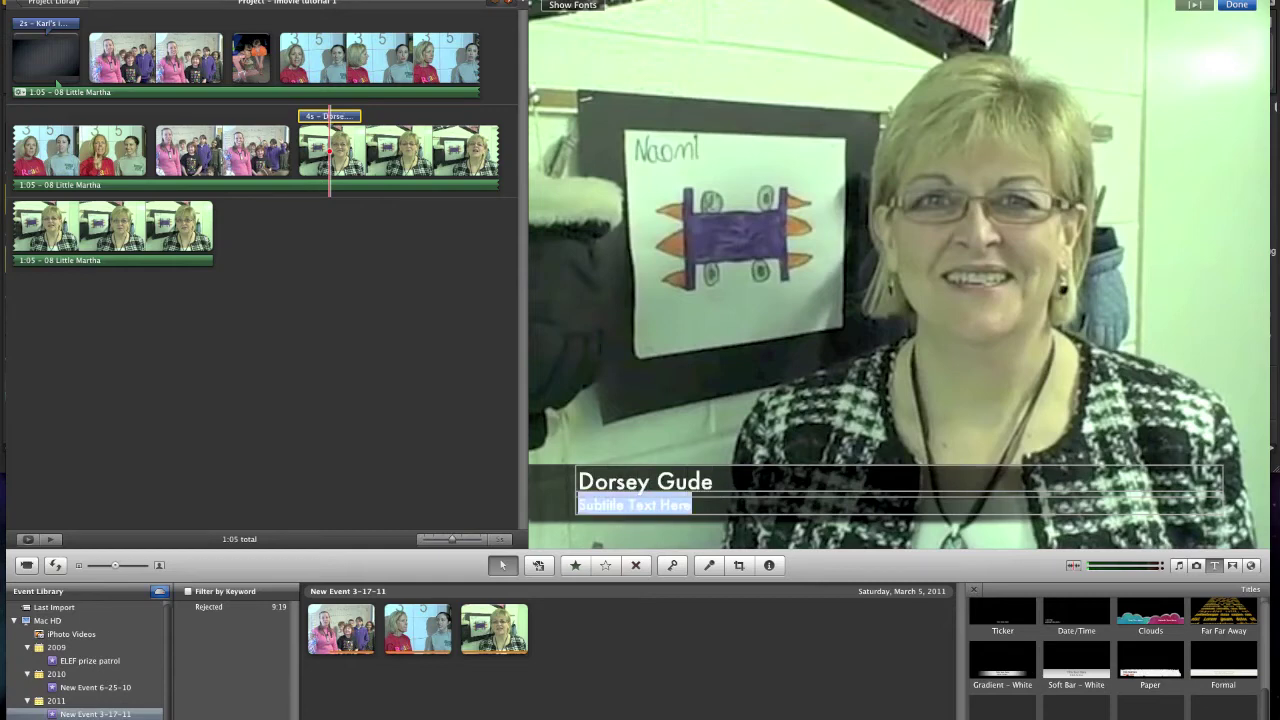
left_click(1237, 5)
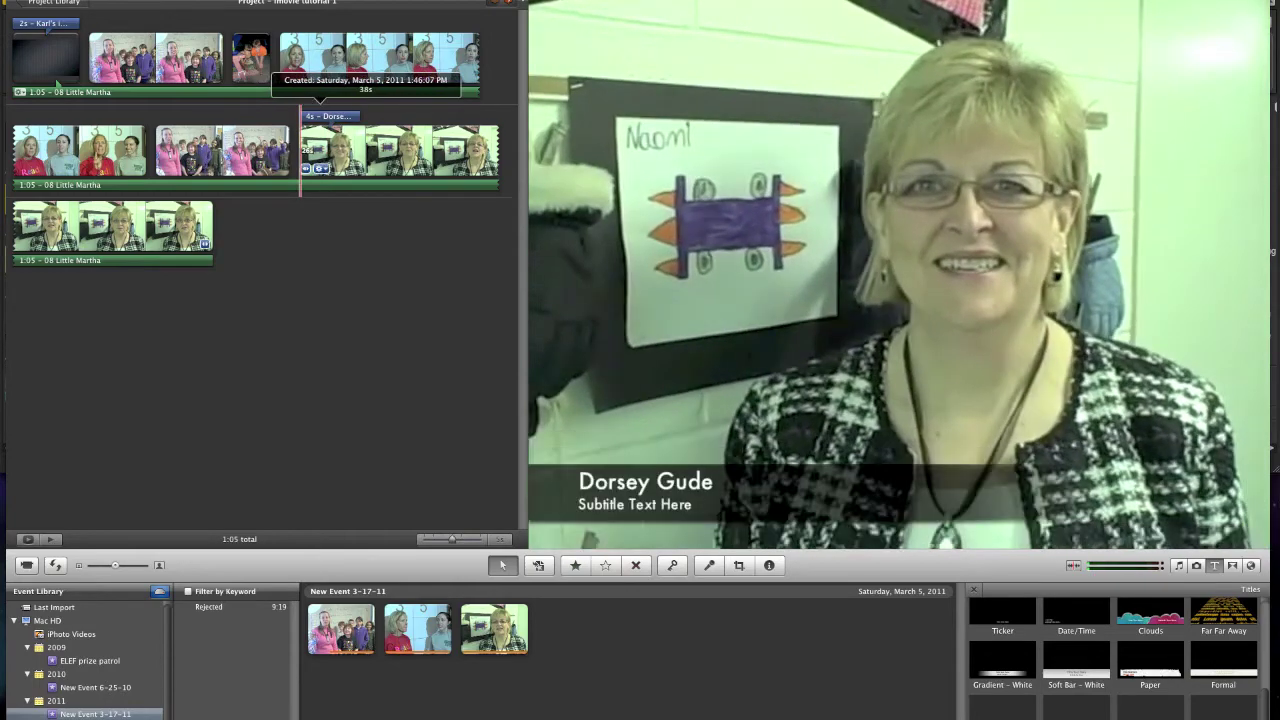
- Shift the name title to start 0.8 s into the clip and preview it
left_click(328, 116)
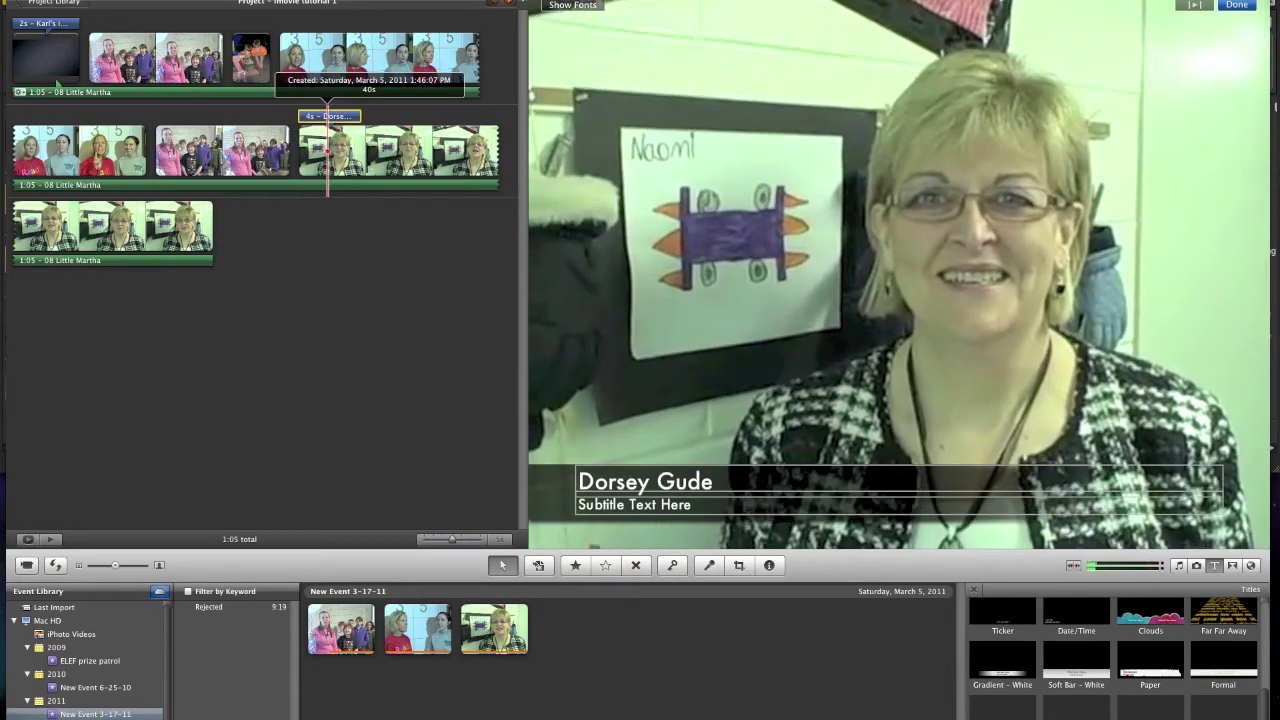
left_click_drag(328, 116, 351, 116)
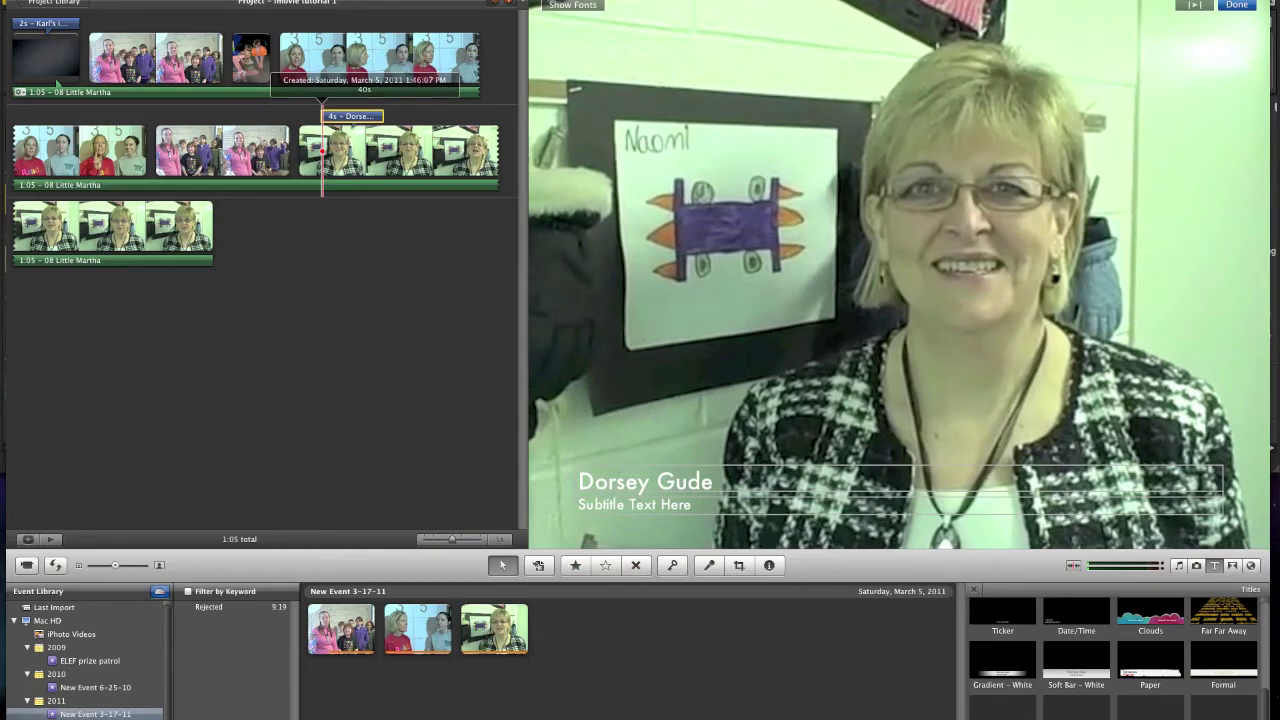
key("space")
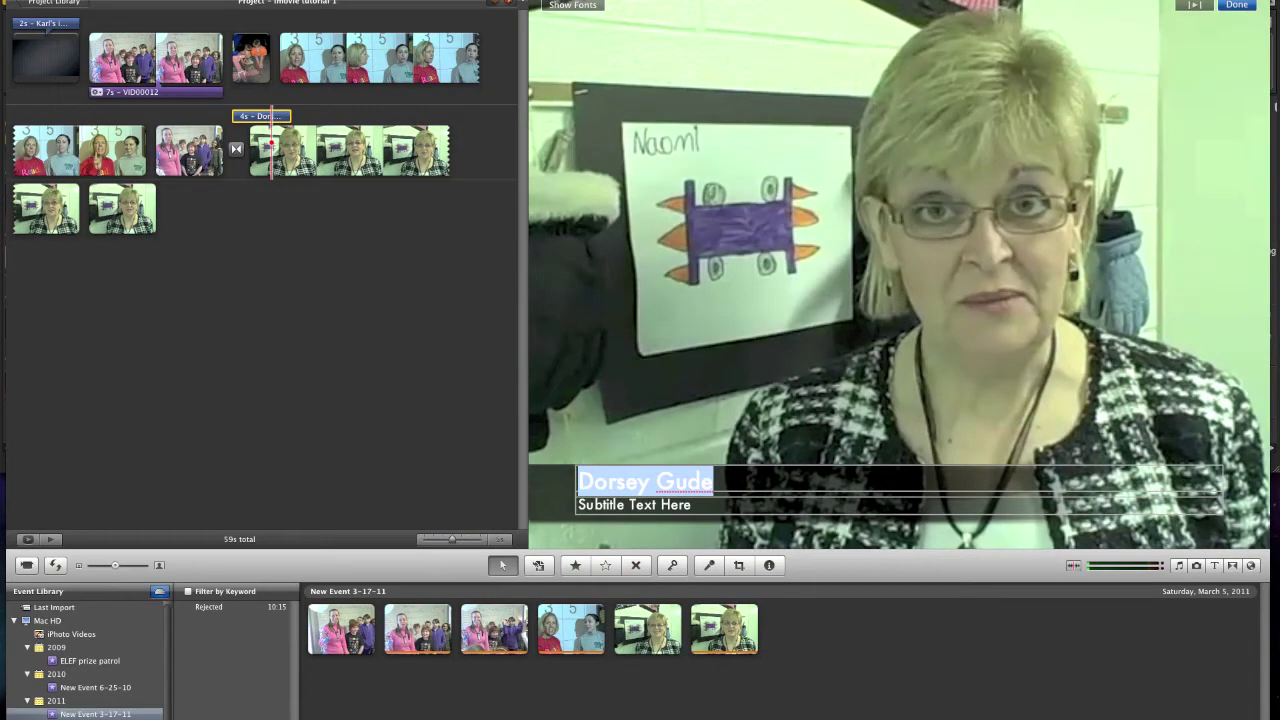
- Compare Futura Medium, Helvetica Neue, Impact, Chalkboard and other fonts, settling on Coolvetica
left_click(572, 5)
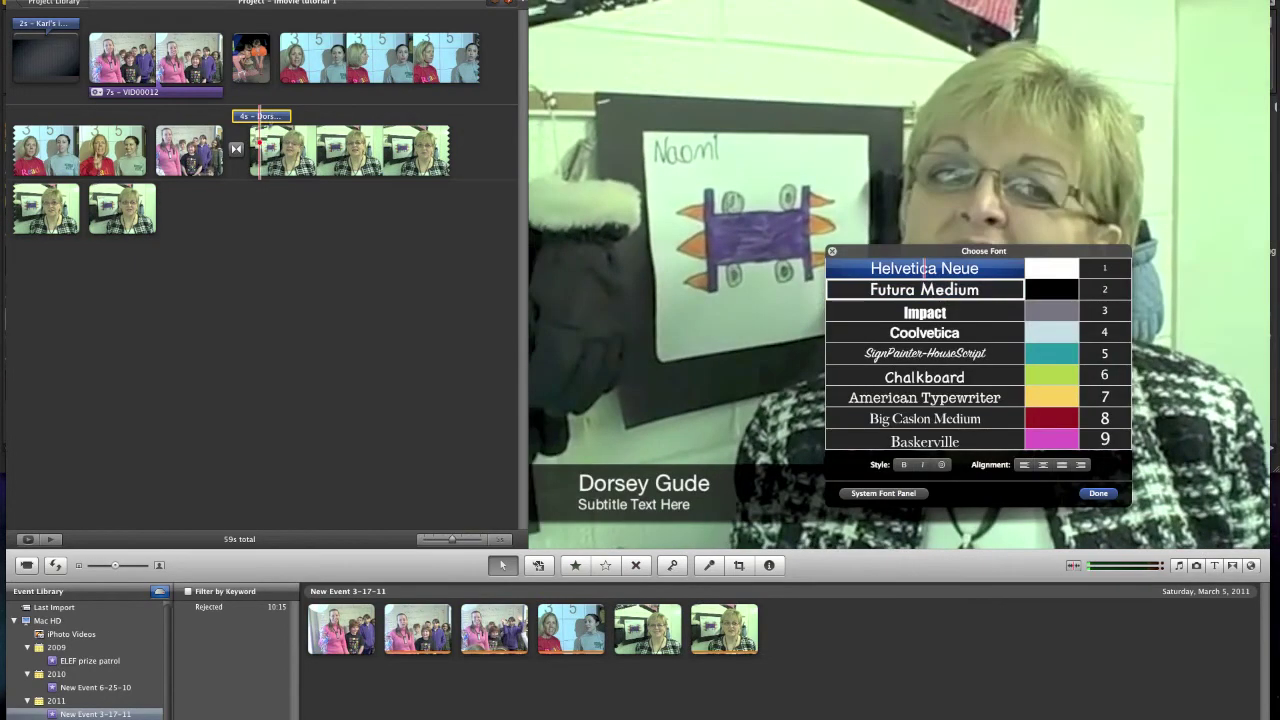
left_click_drag(893, 274, 329, 252)
left_click(333, 273)
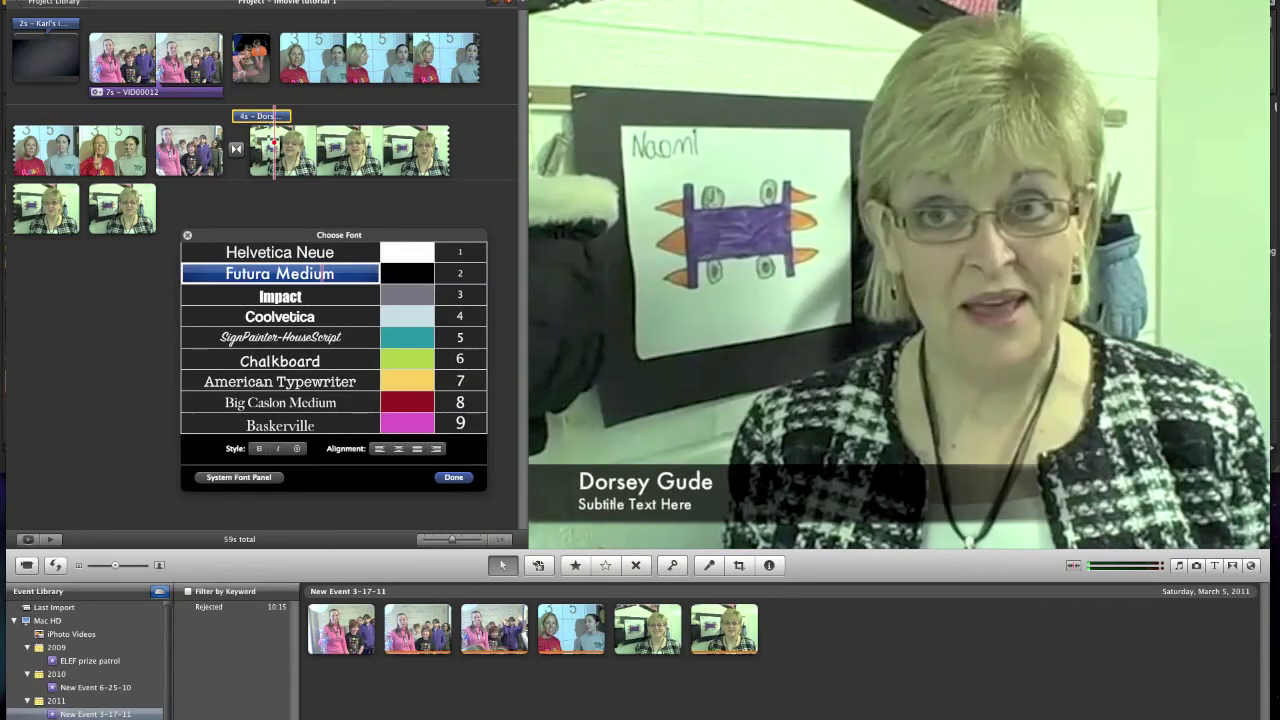
left_click(301, 273)
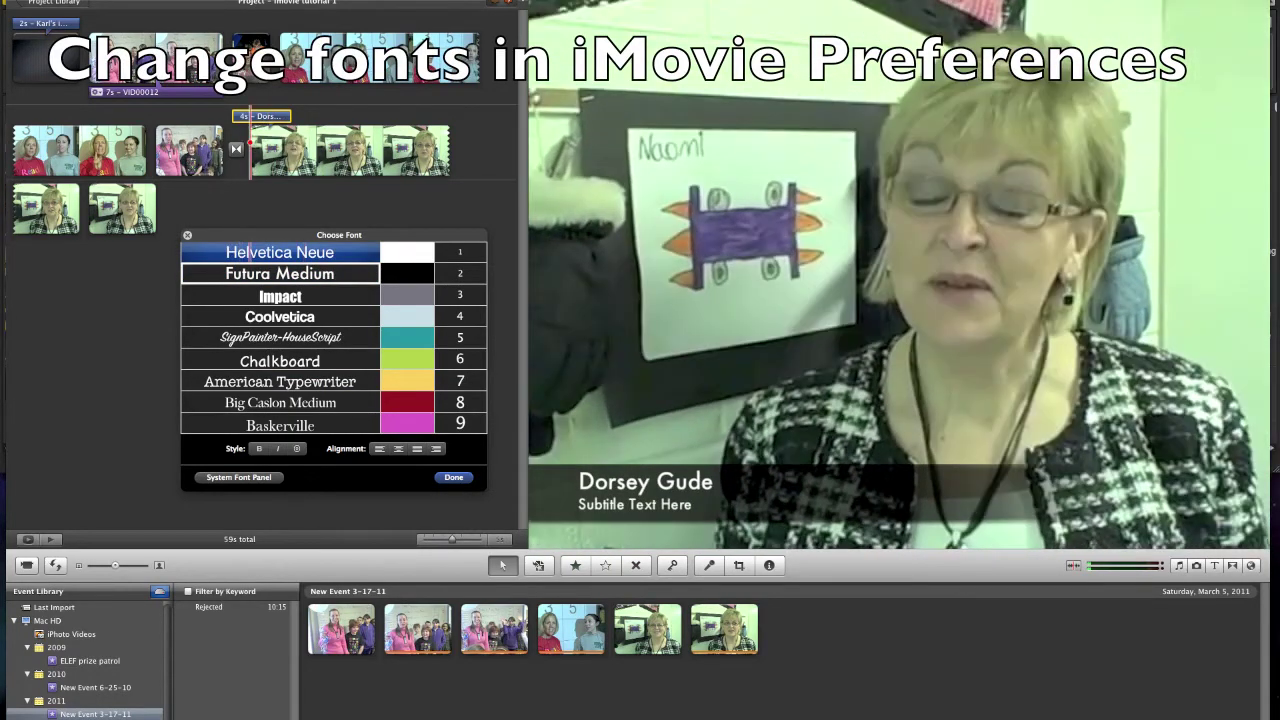
left_click(250, 273)
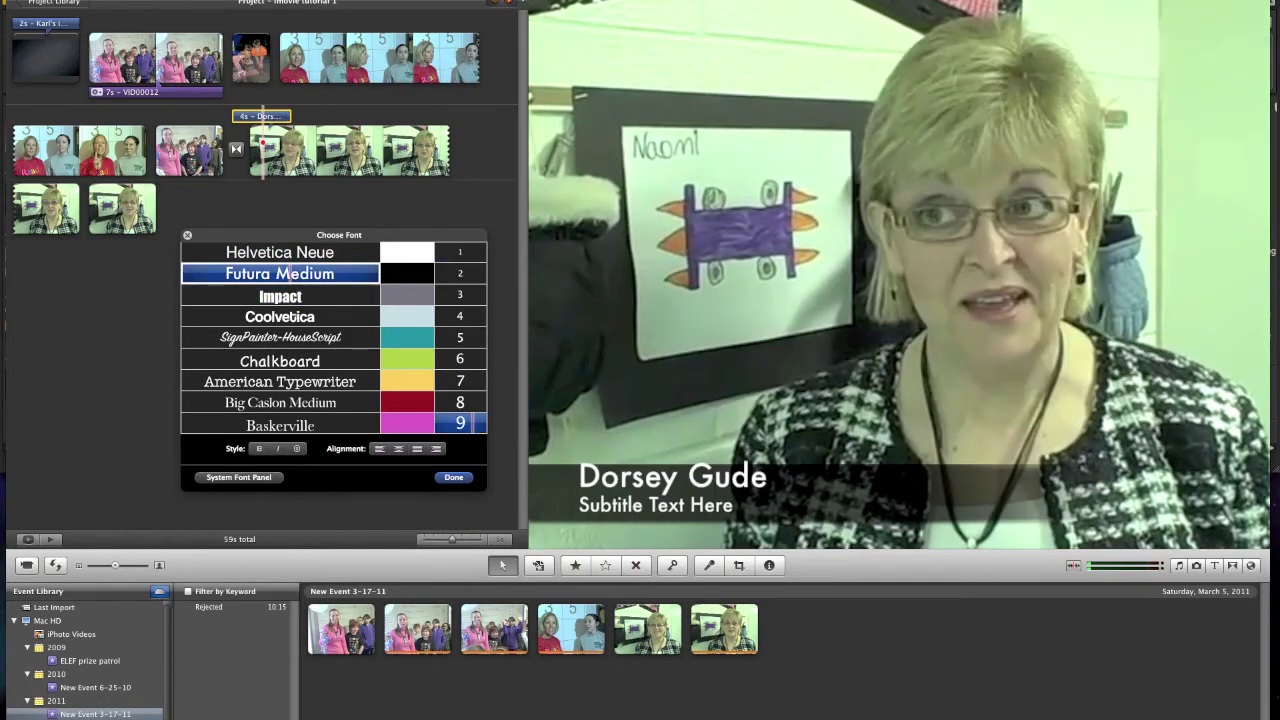
left_click(281, 296)
left_click(280, 316)
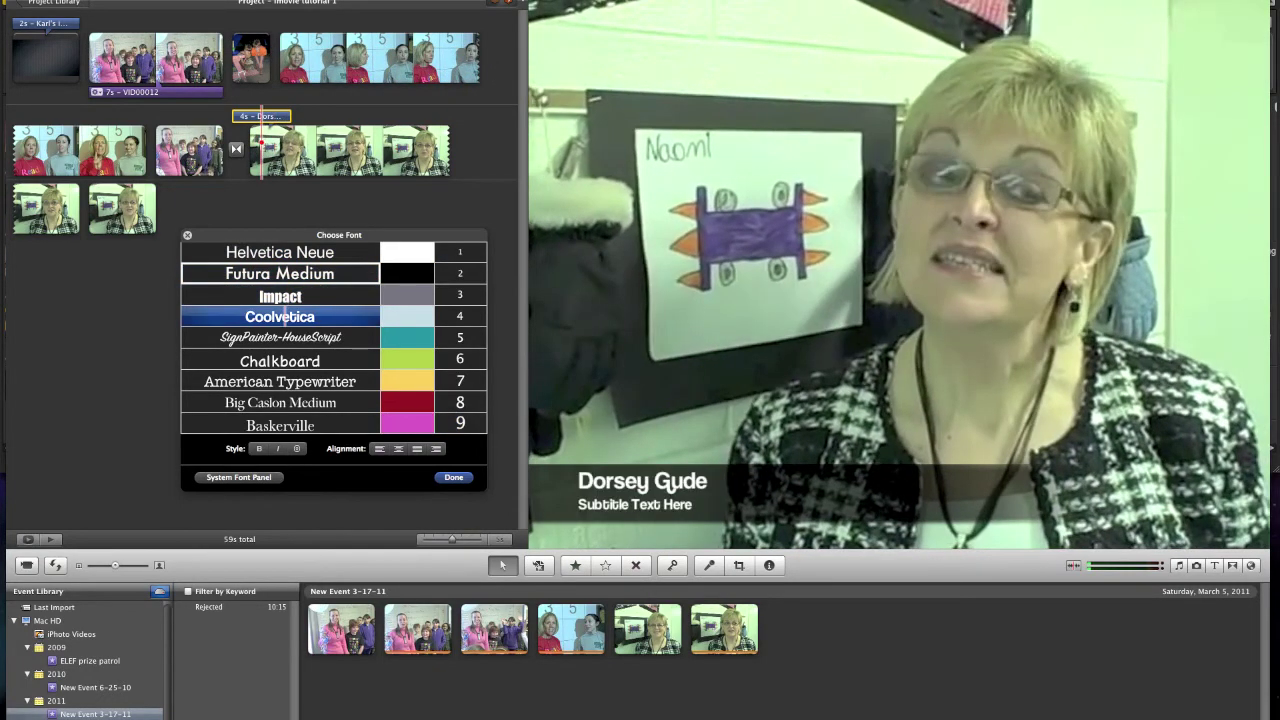
left_click(280, 361)
left_click(426, 381)
left_click(278, 273)
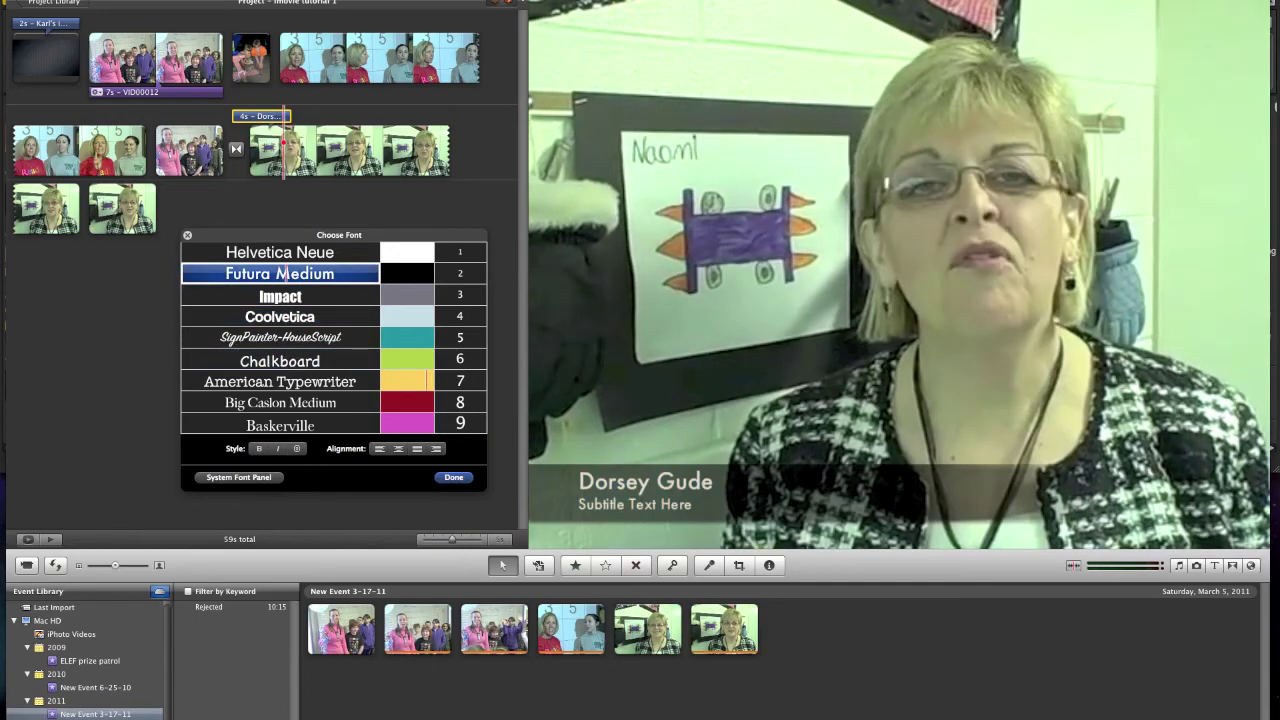
left_click(280, 316)
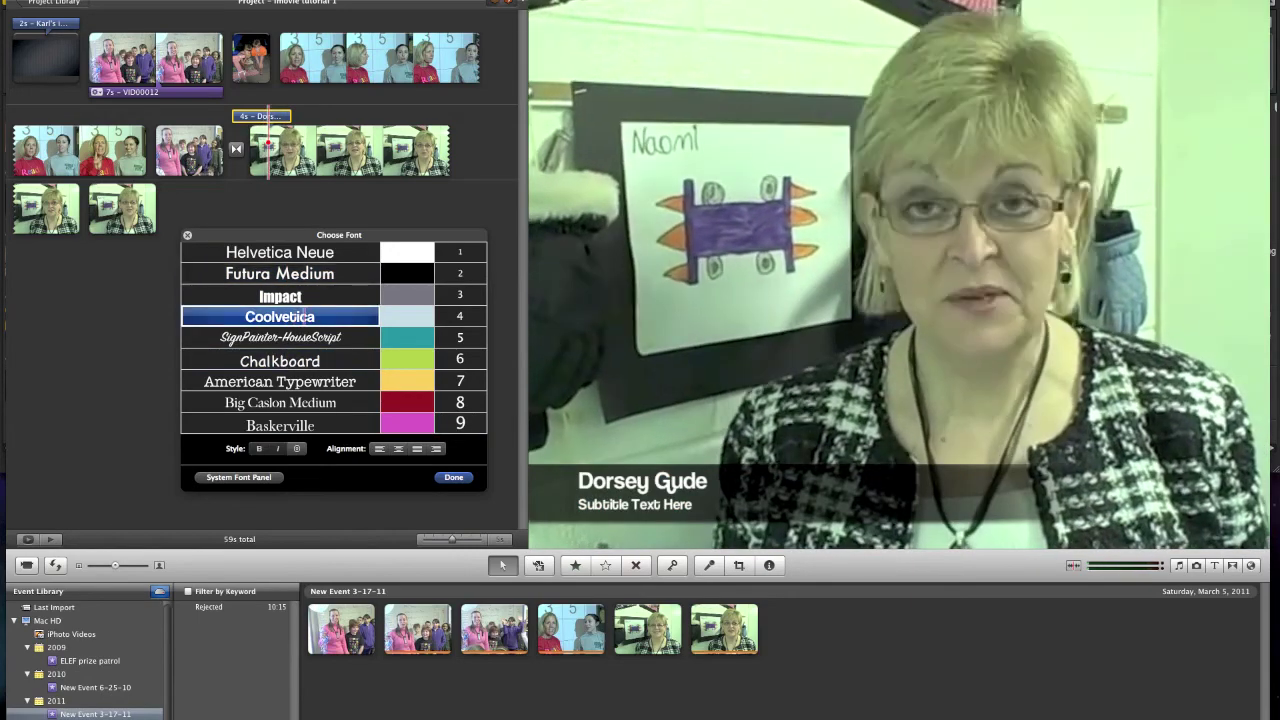
- Set the title text size to 7 after trying sizes 4, 8 and 9
left_click(462, 316)
left_click(460, 381)
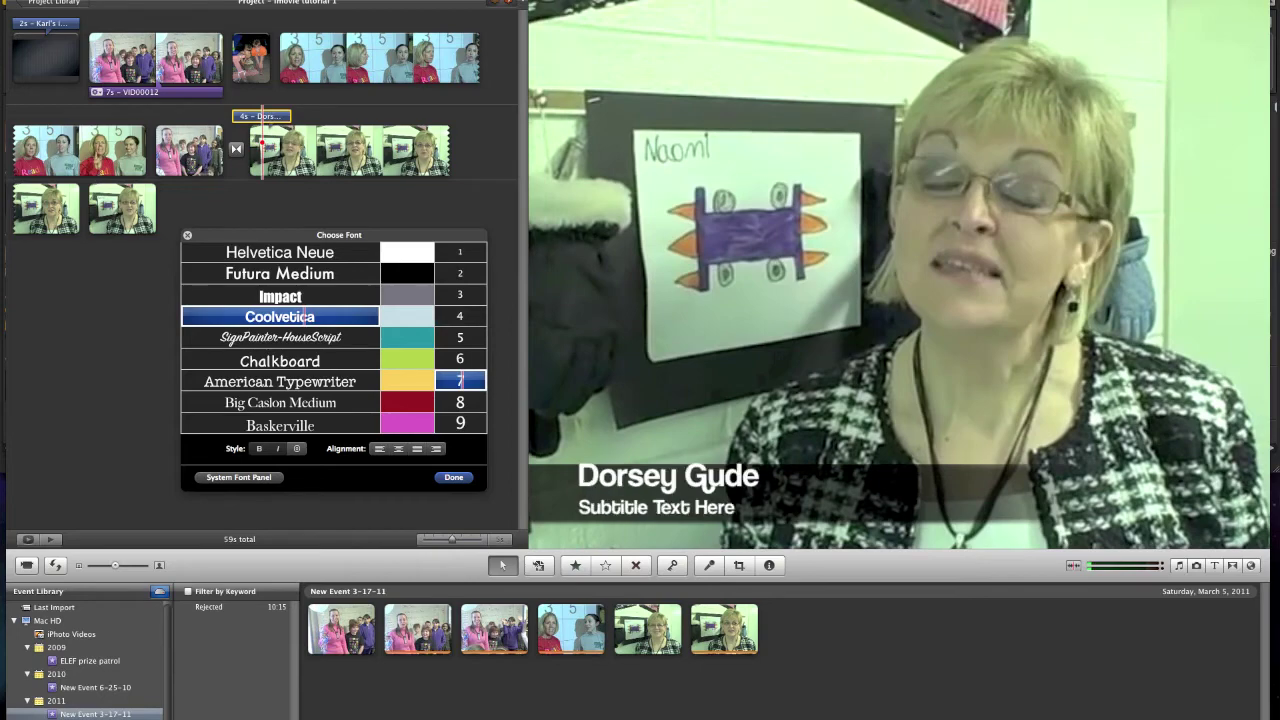
left_click(460, 423)
left_click(460, 402)
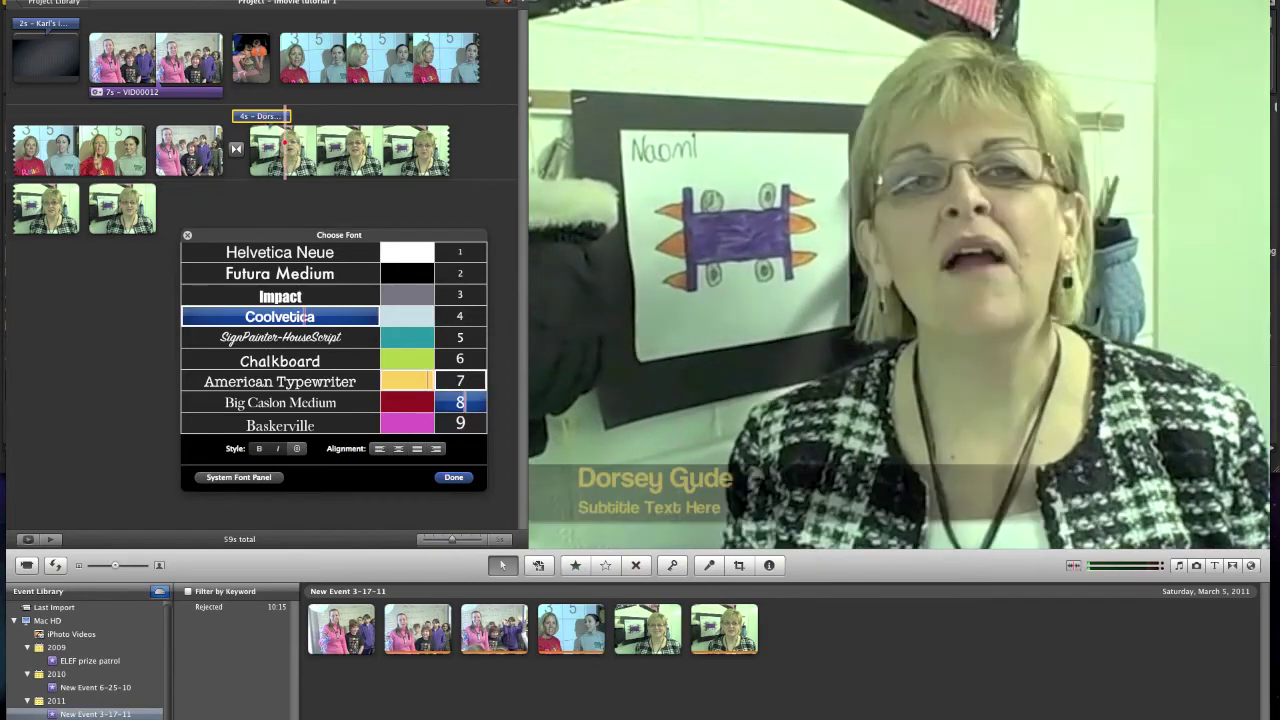
left_click(460, 381)
- Make the title lettering magenta and close the font settings
left_click(407, 423)
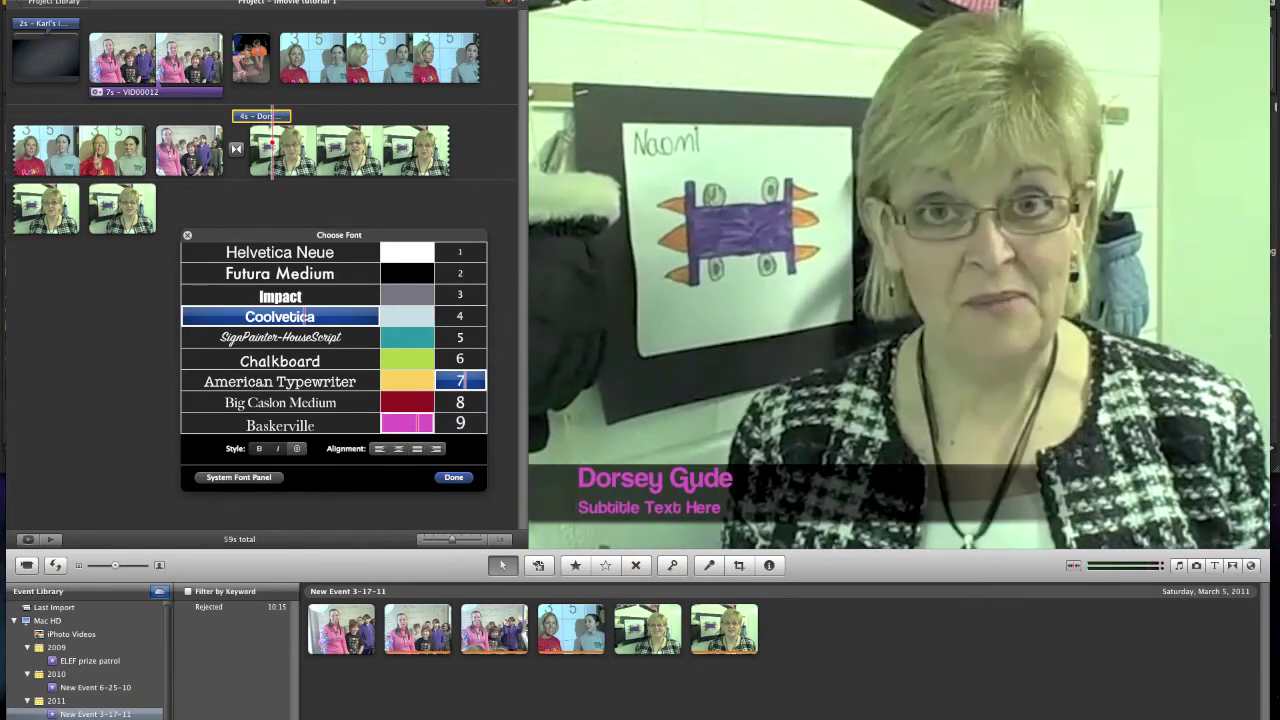
left_click(403, 358)
left_click(407, 423)
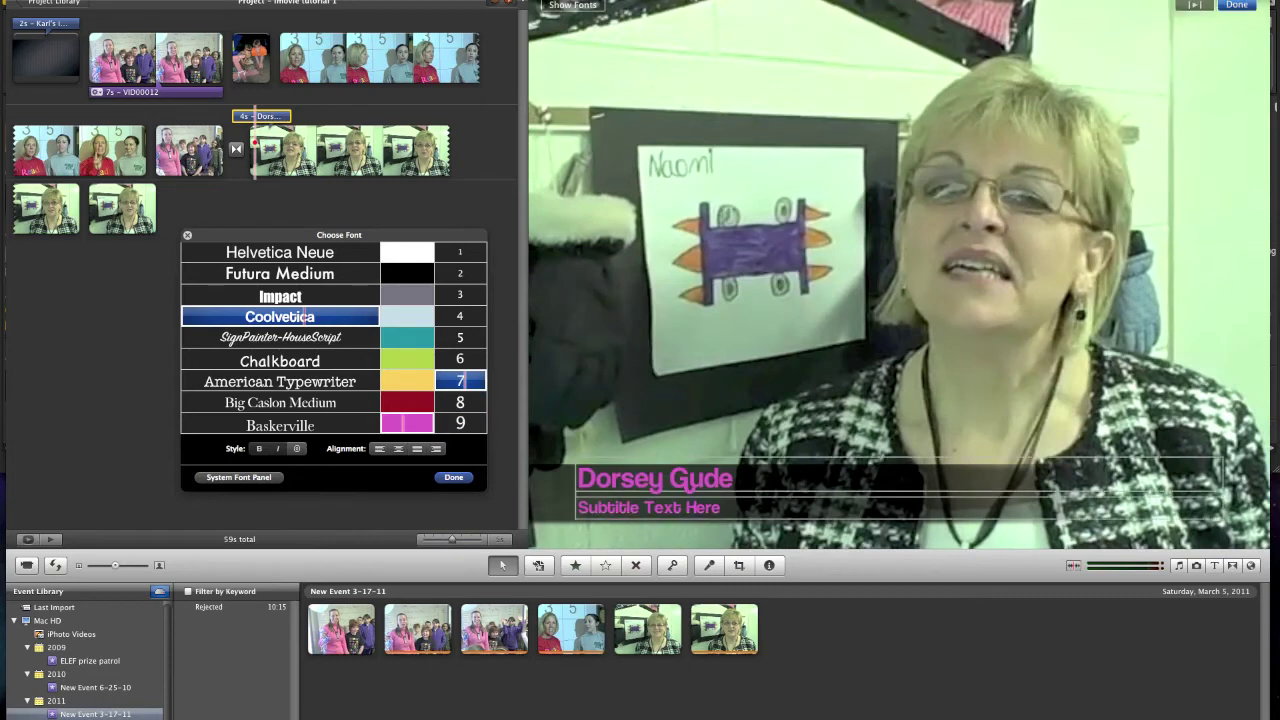
left_click(453, 477)
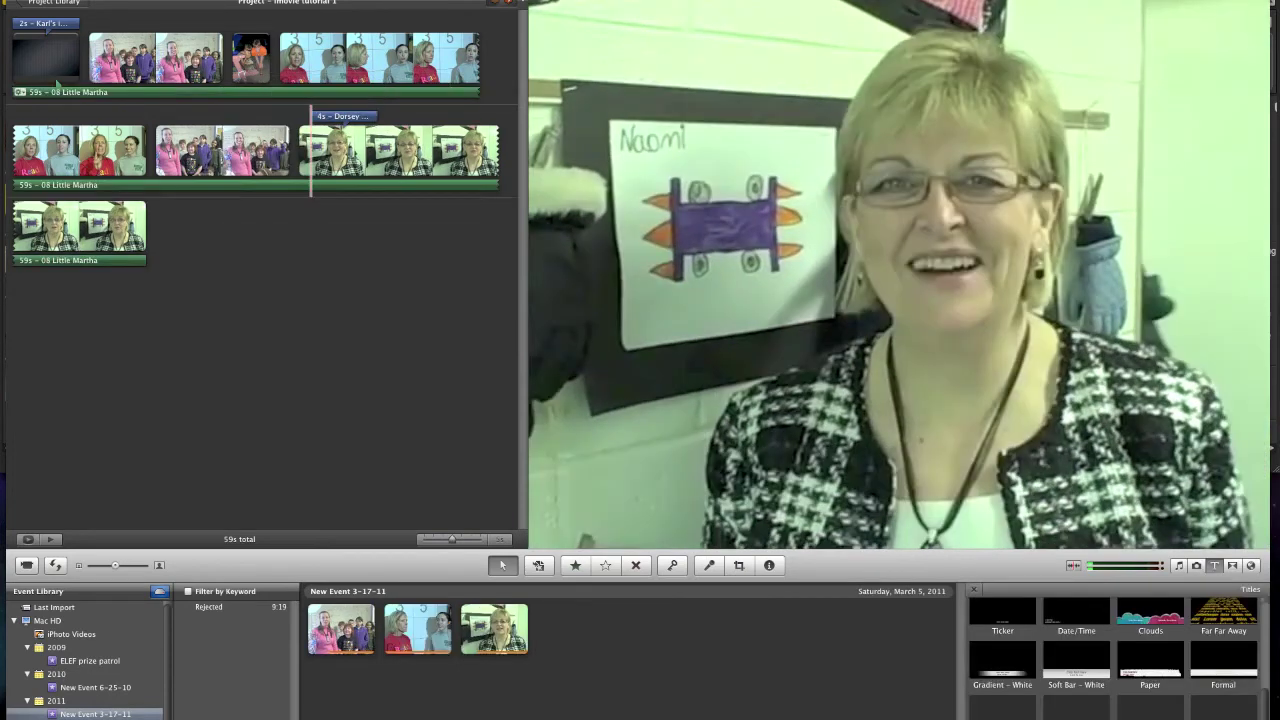
- Place a Cross Dissolve from the Transitions browser just before the teacher's clip
key("super+4")
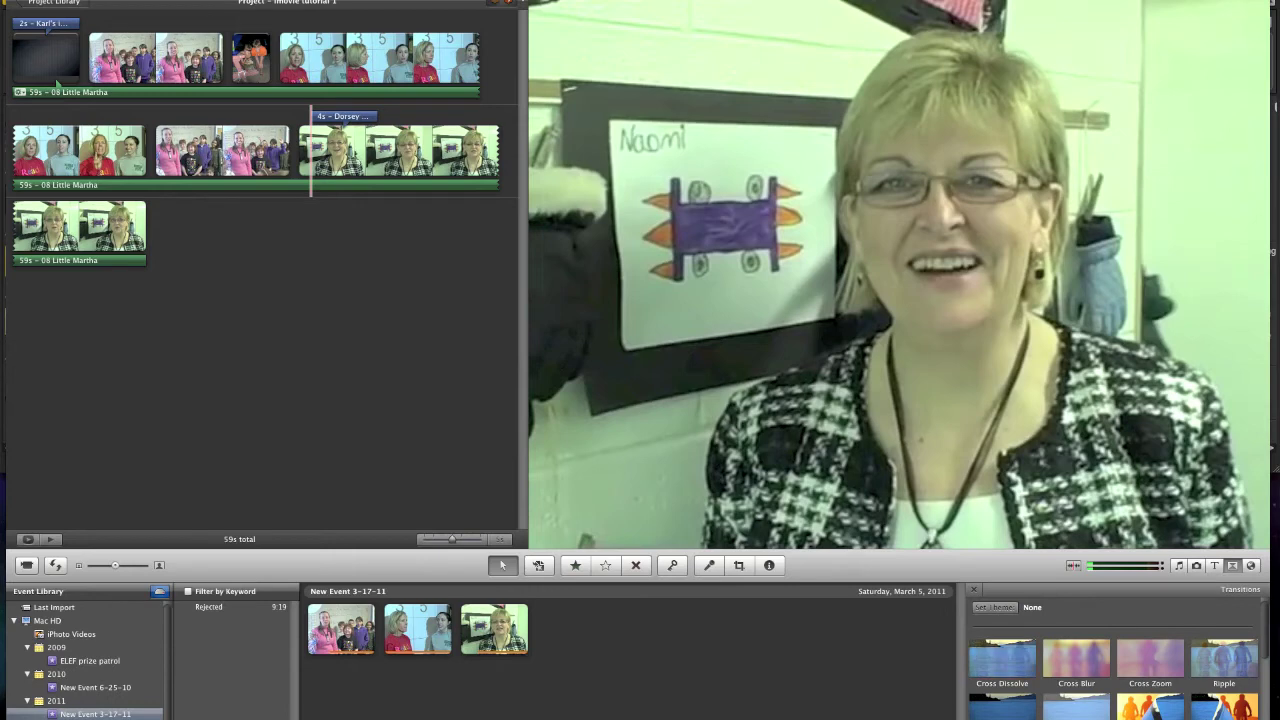
left_click_drag(1002, 660, 413, 182)
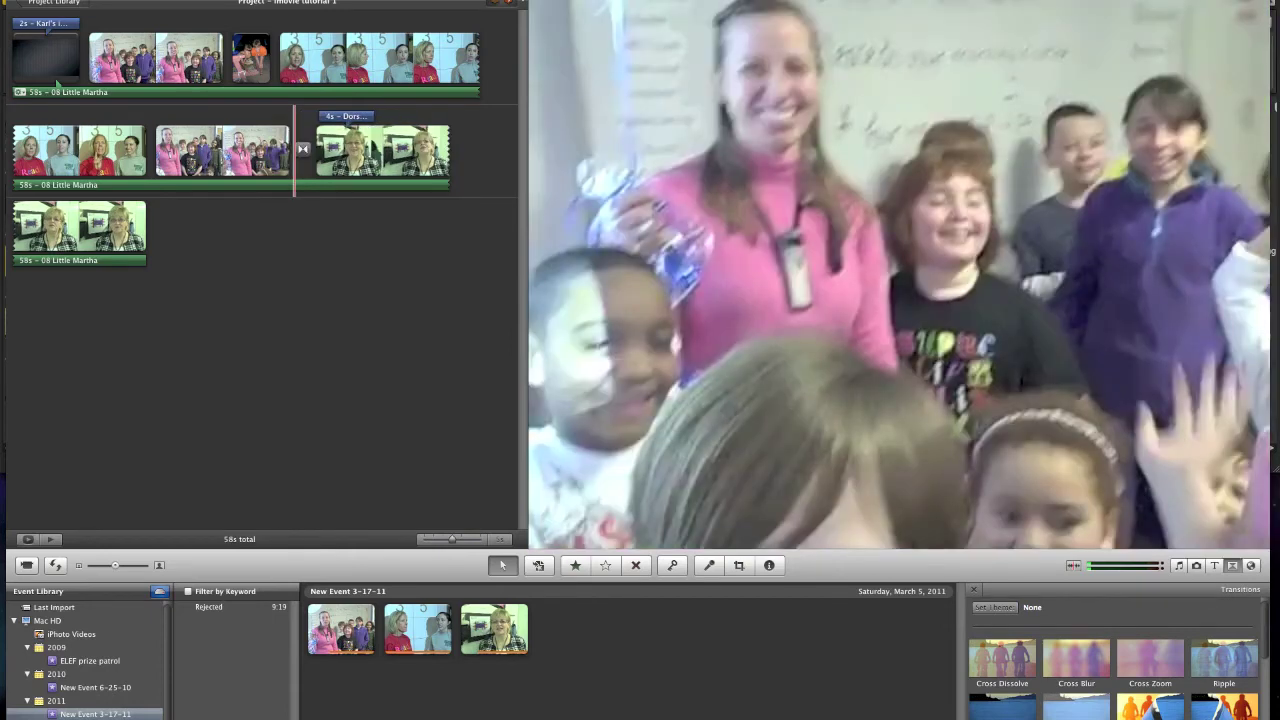
- Set the Cross Dissolve's duration to 2 seconds in Transition Adjustments
left_click(302, 149)
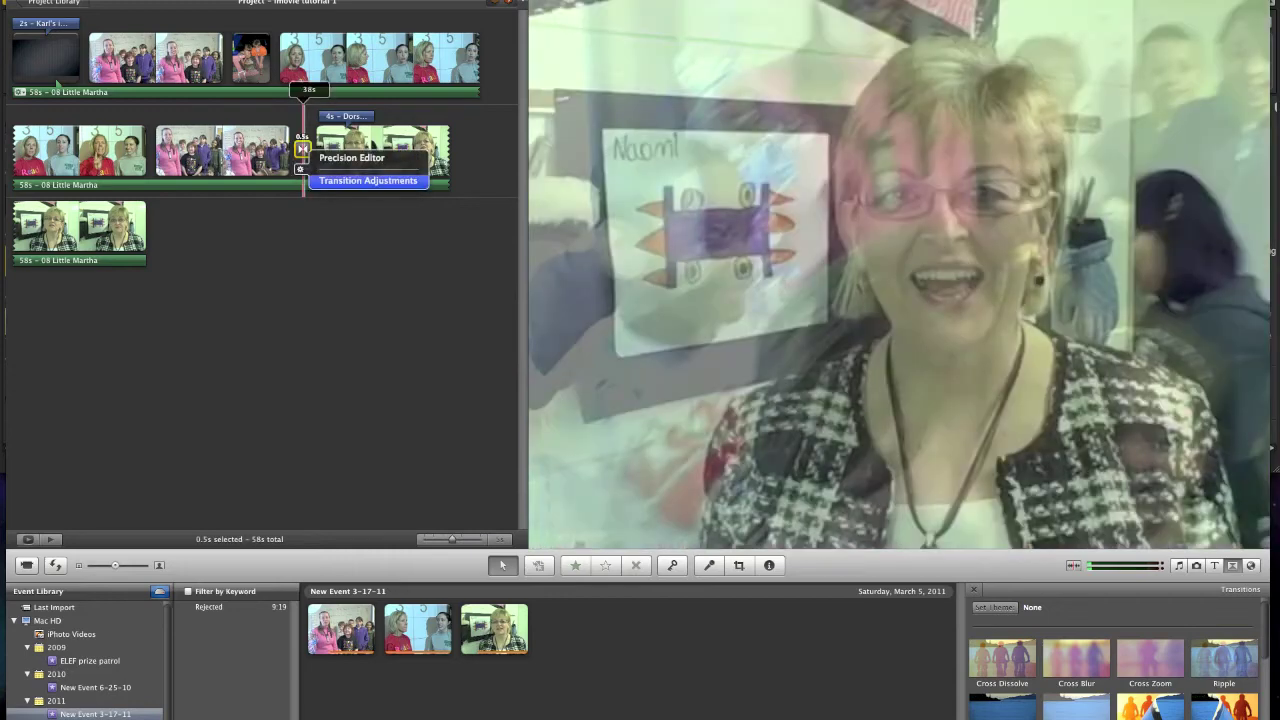
left_click(368, 180)
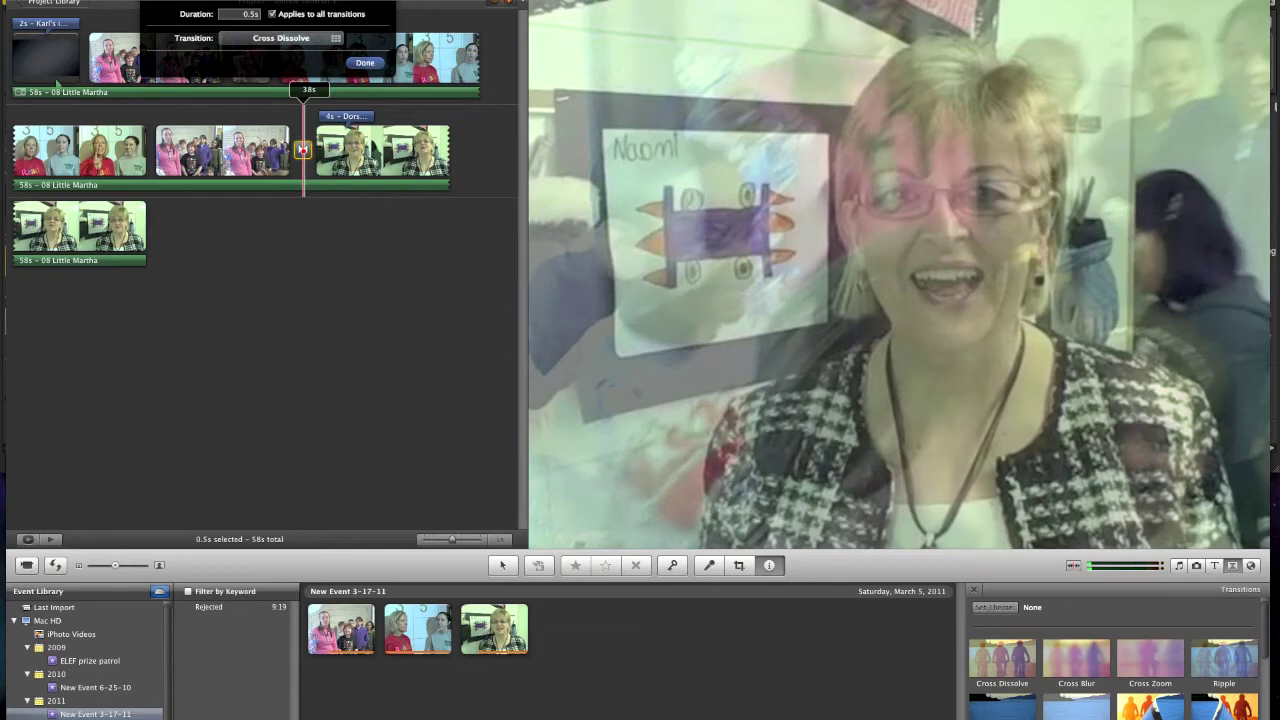
left_click(240, 14)
type("2")
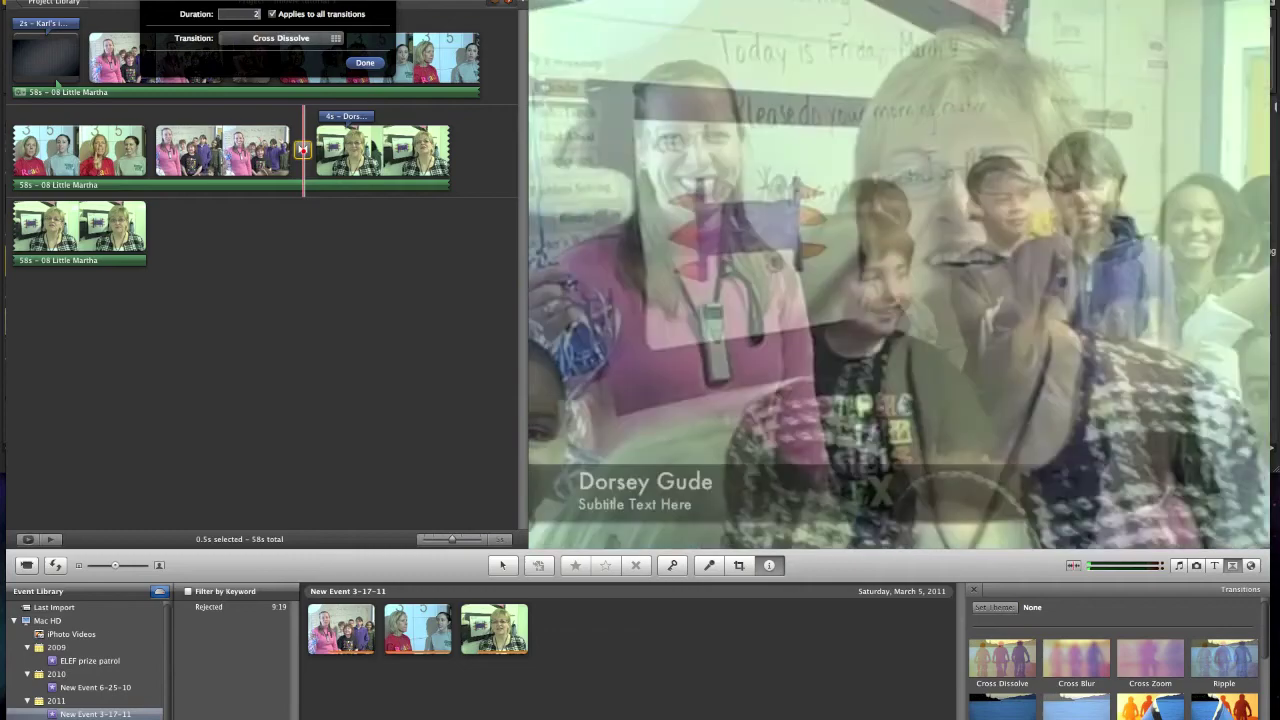
key("Return")
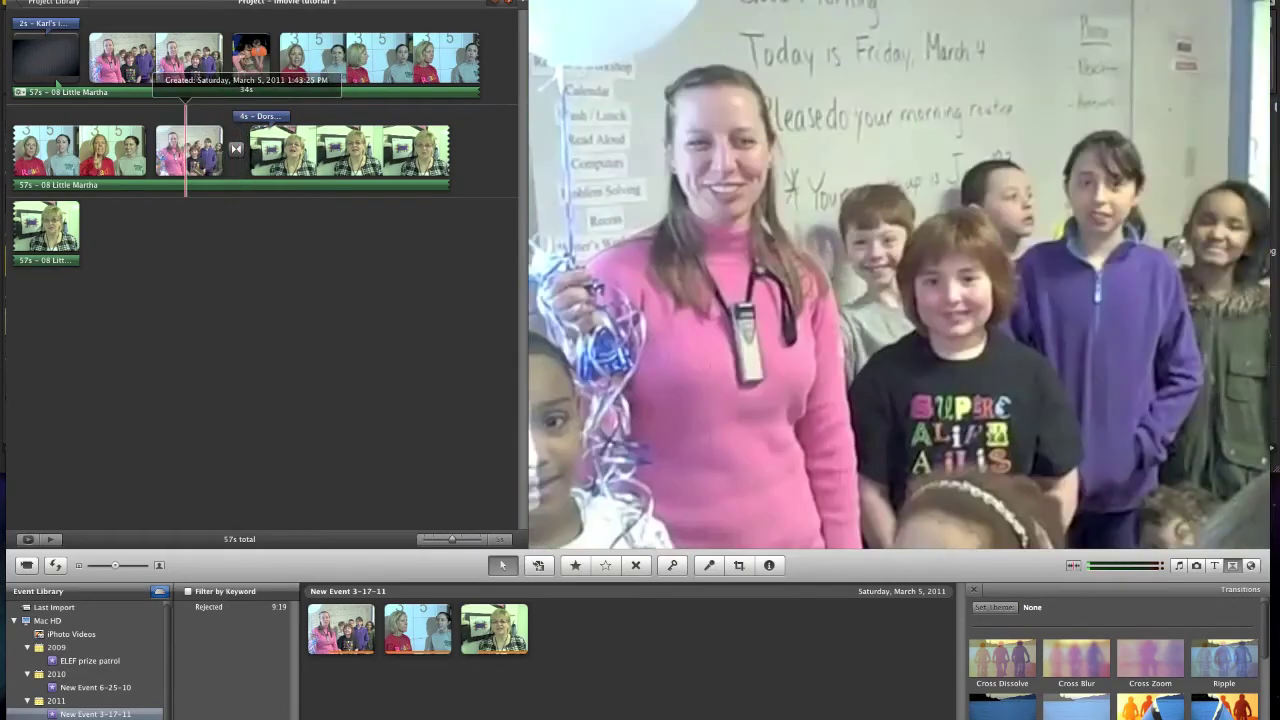
key("super+5")
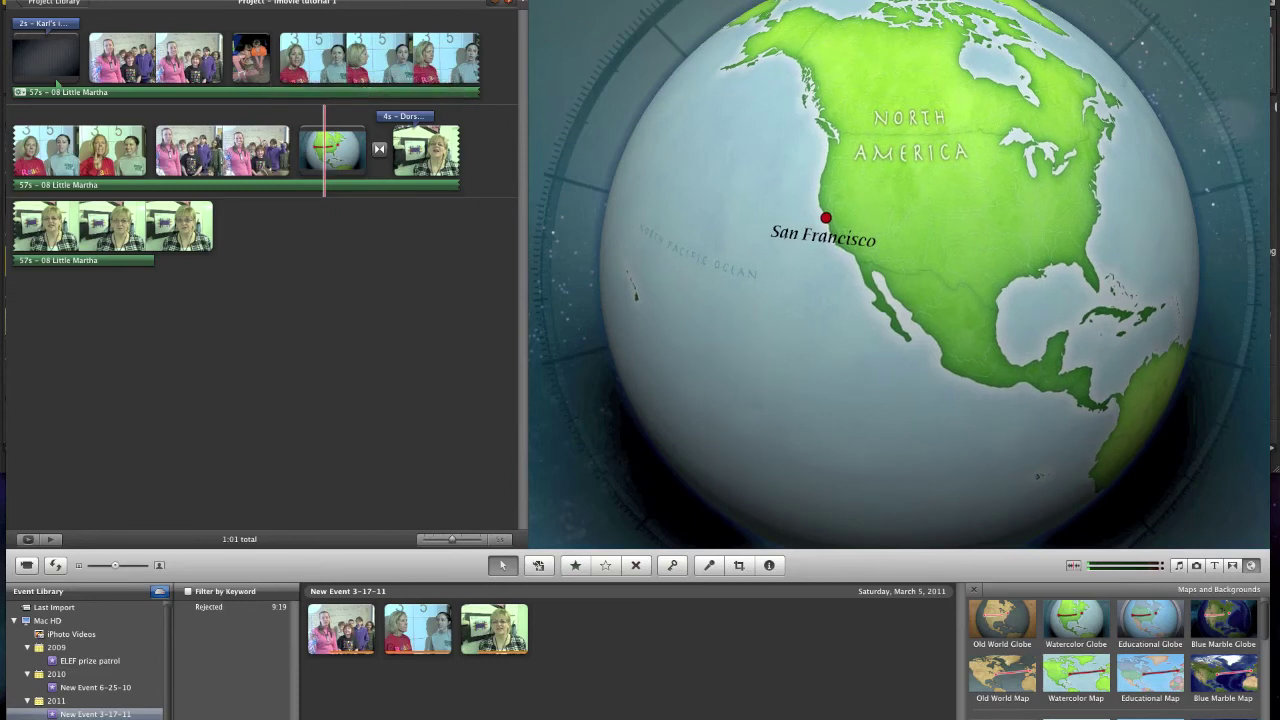
- Delete the trial globe map clip and bring up the Voiceover recorder
key("Delete")
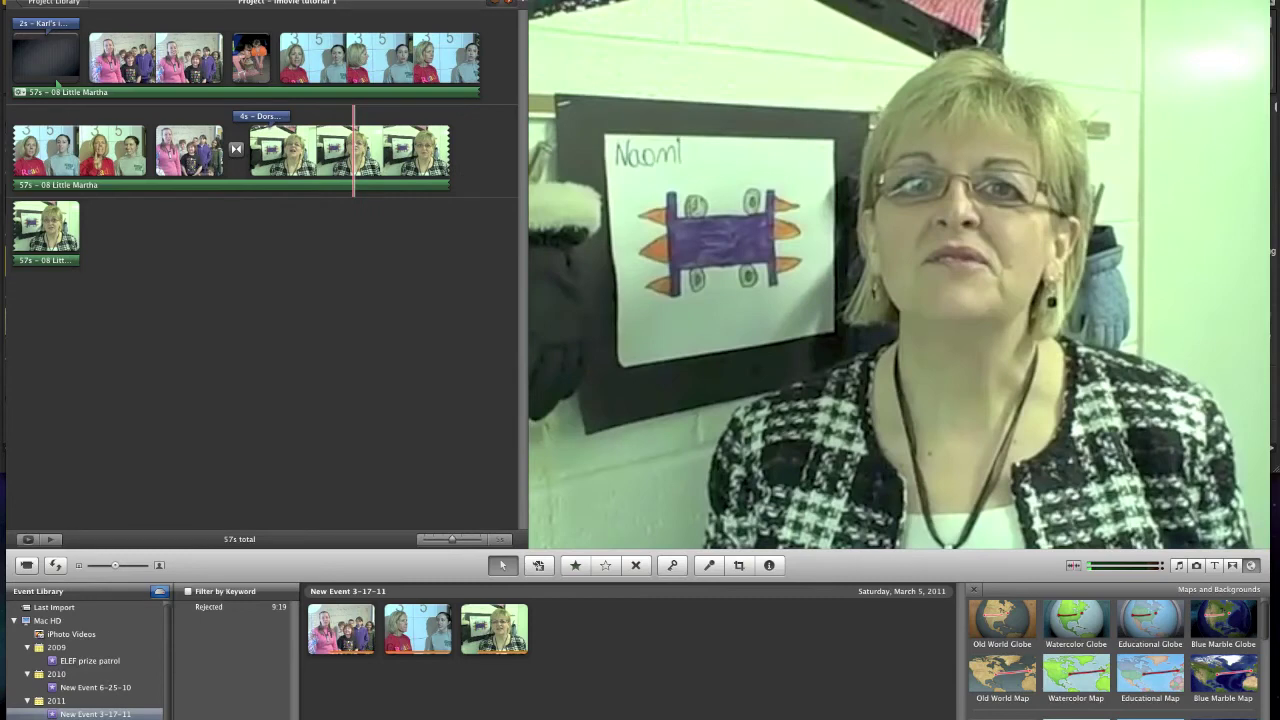
left_click(709, 565)
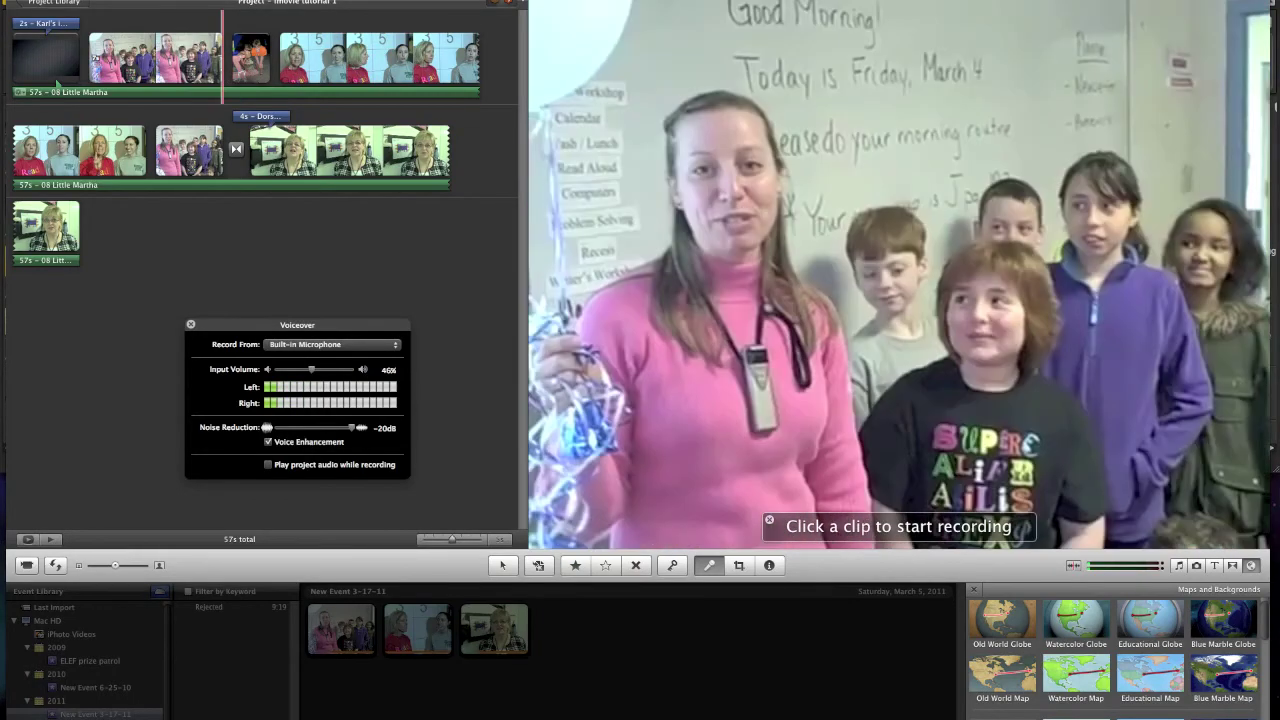
- Record a voiceover starting at the first clip, stop it, and close the Voiceover window
left_click(196, 60)
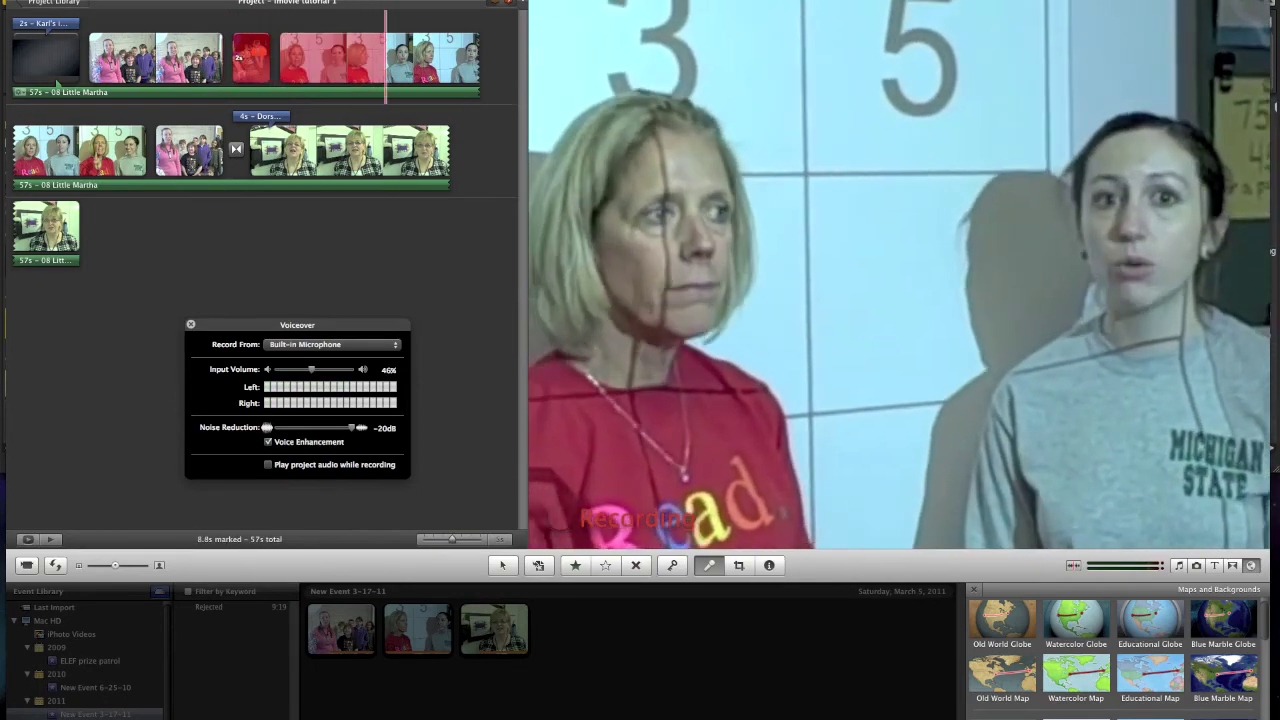
key("space")
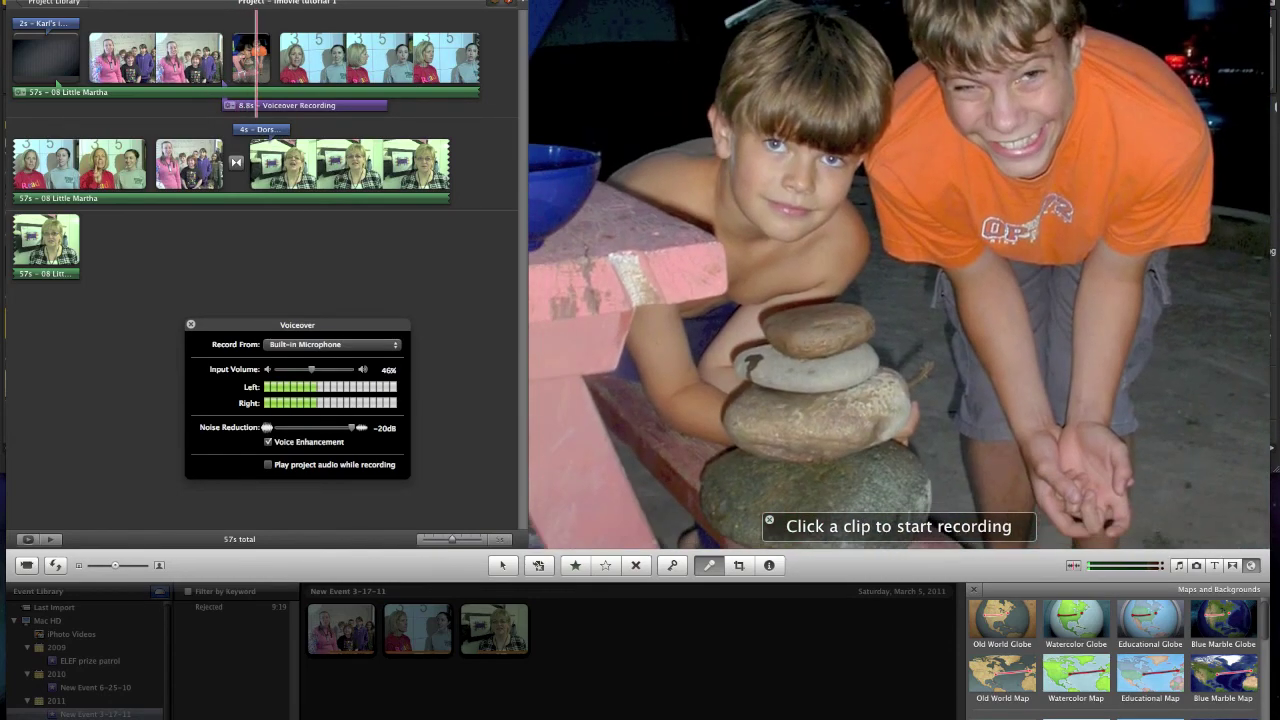
key("Escape")
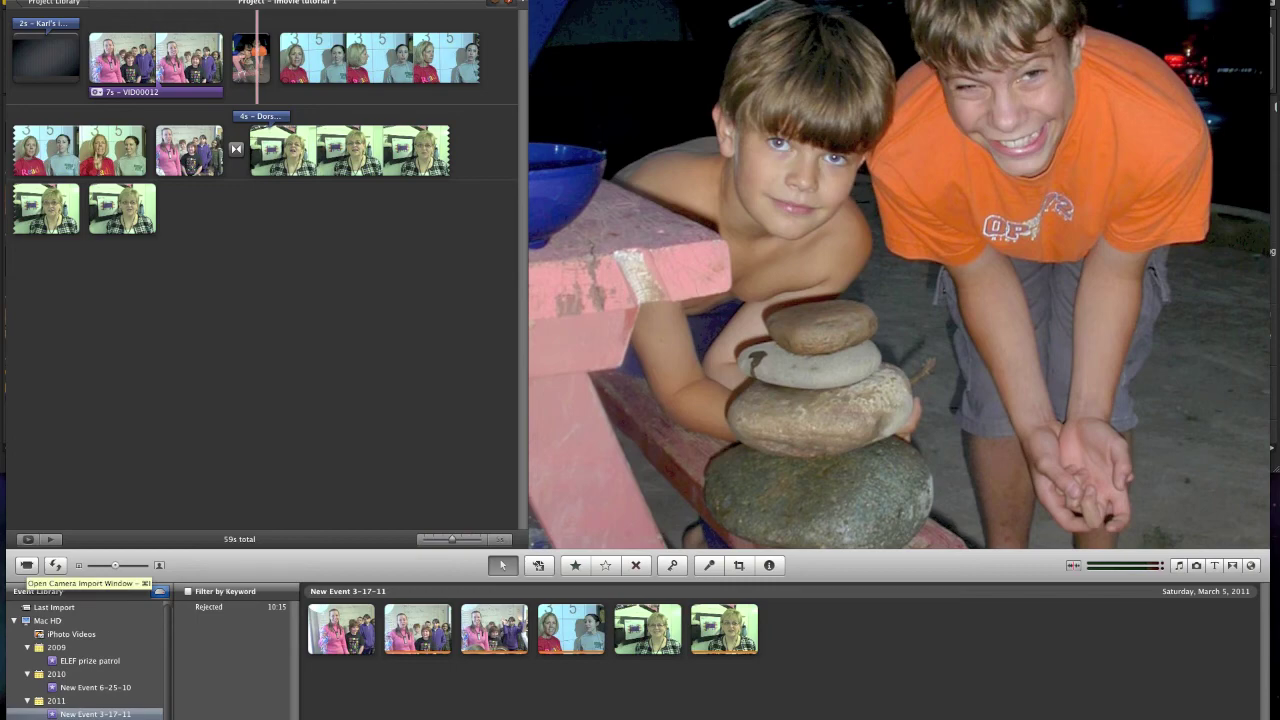
- Capture a short iSight webcam clip into a new event, close the import window, and select the clip
left_click(27, 565)
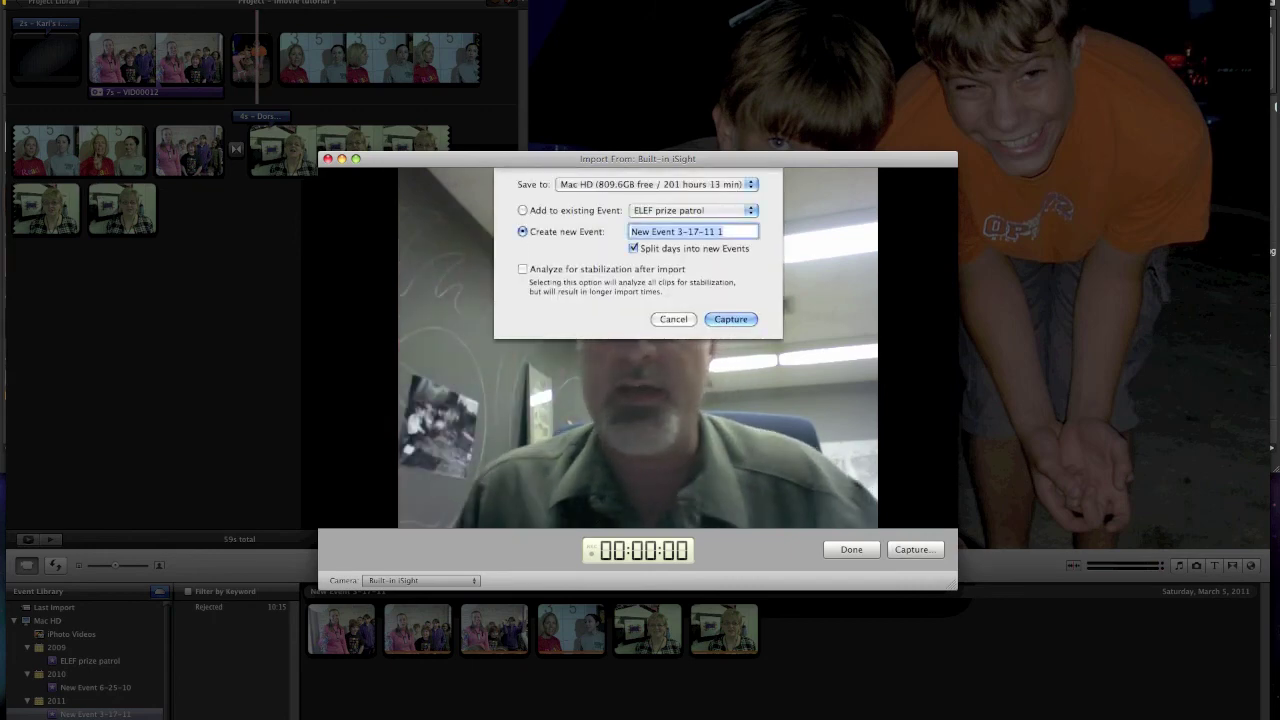
key("Return")
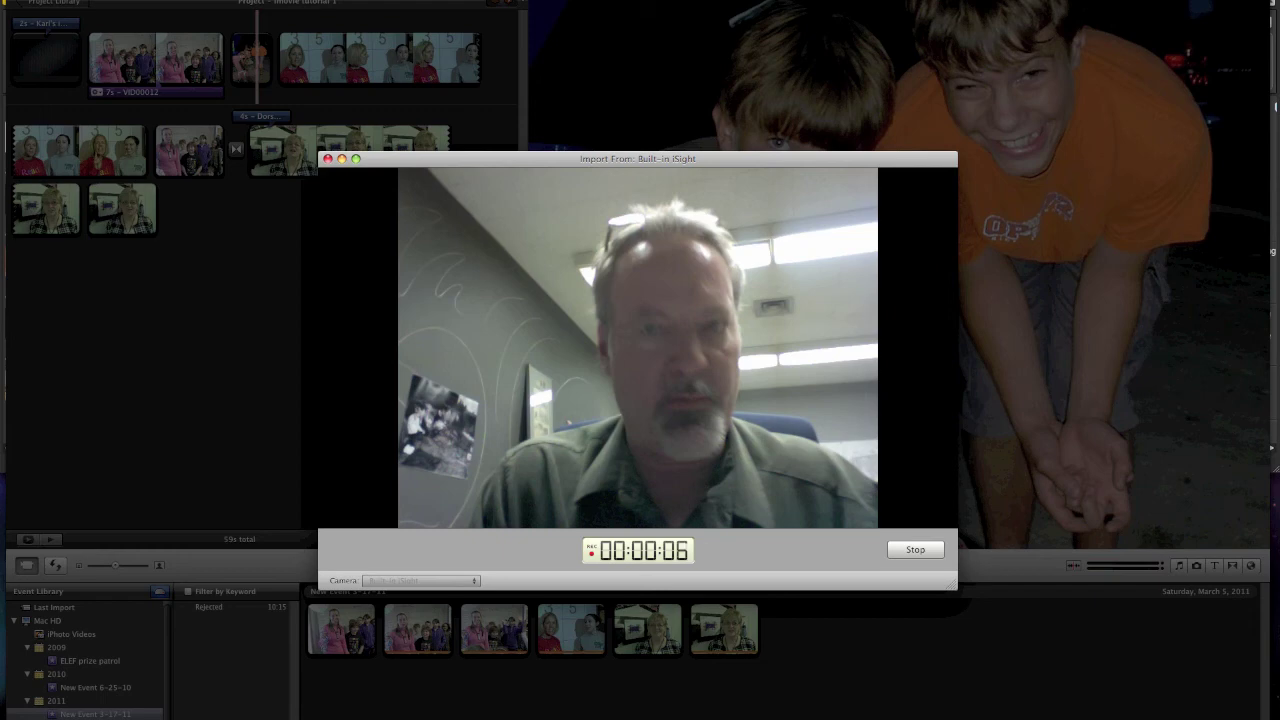
key("Return")
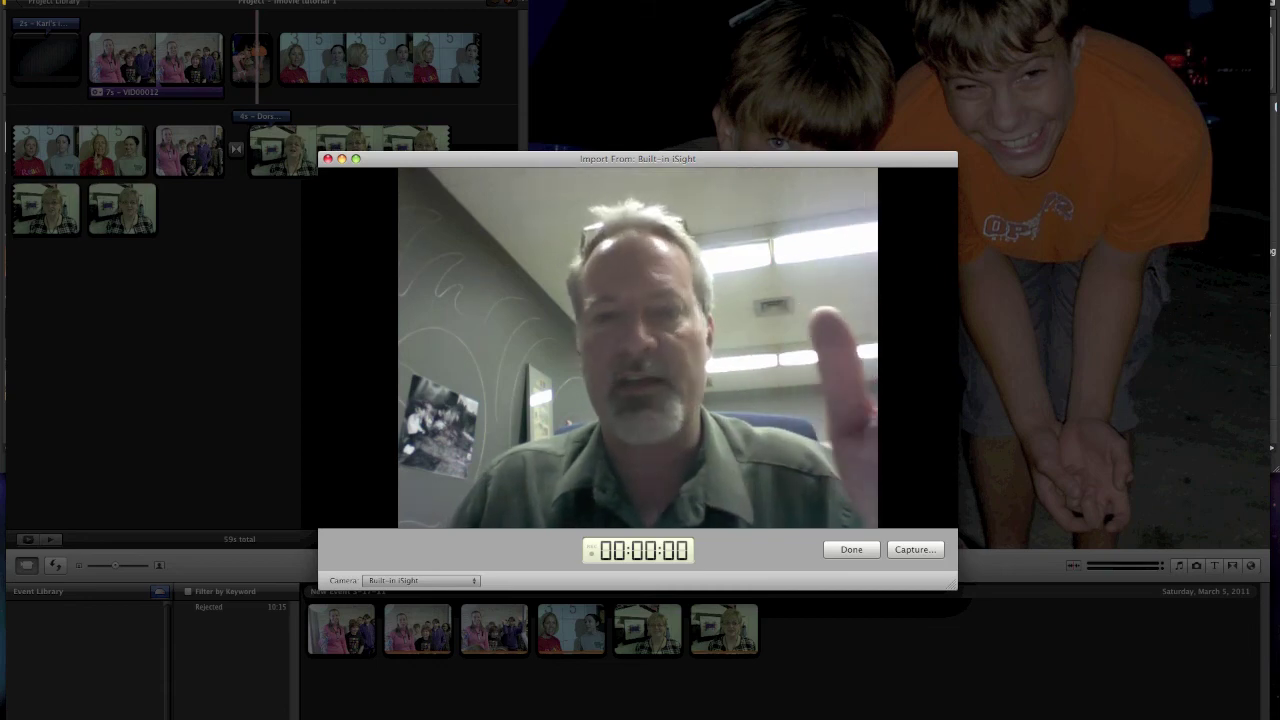
key("Escape")
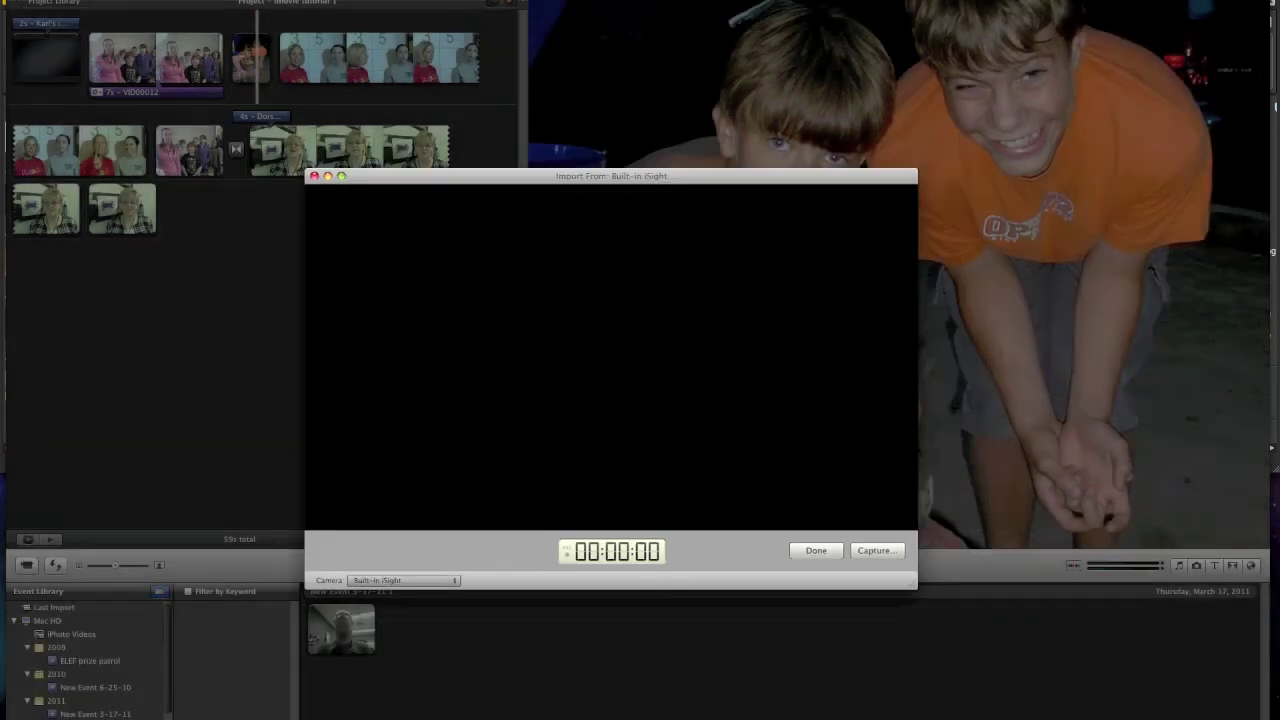
left_click(348, 630)
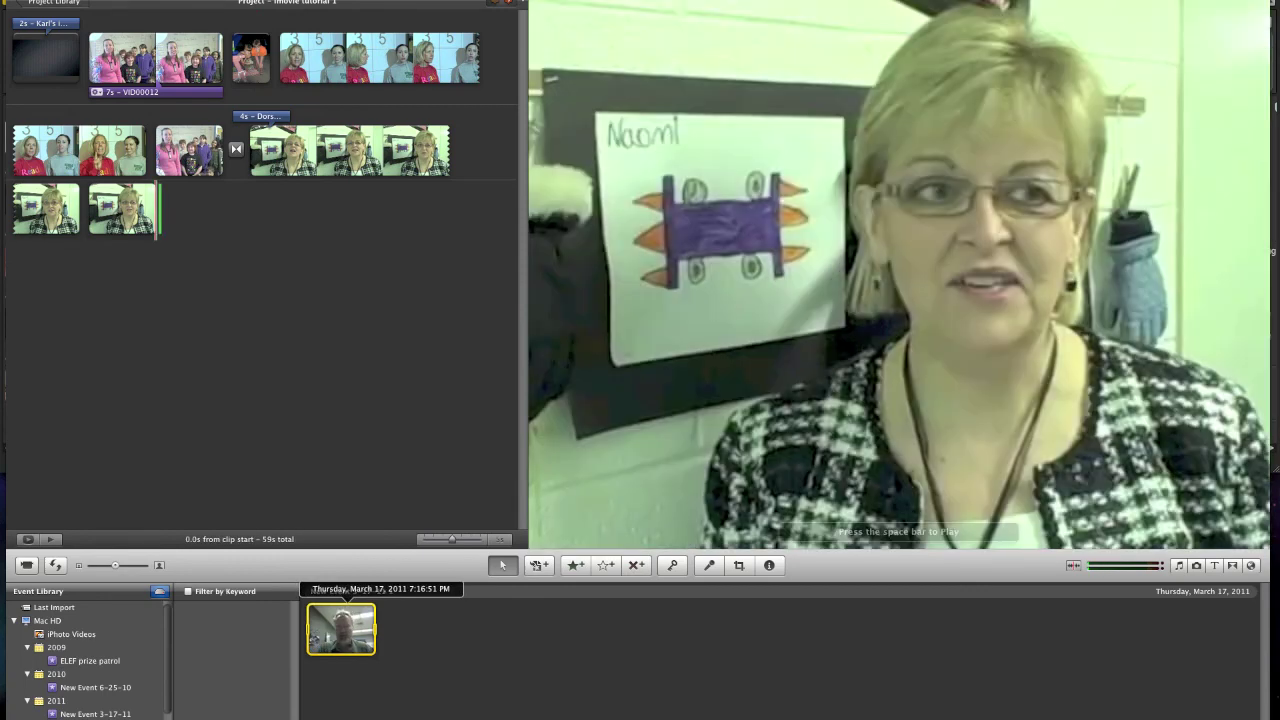
- Add the webcam clip to the project's end, delete it, then reject it in its event
left_click_drag(160, 210, 200, 210)
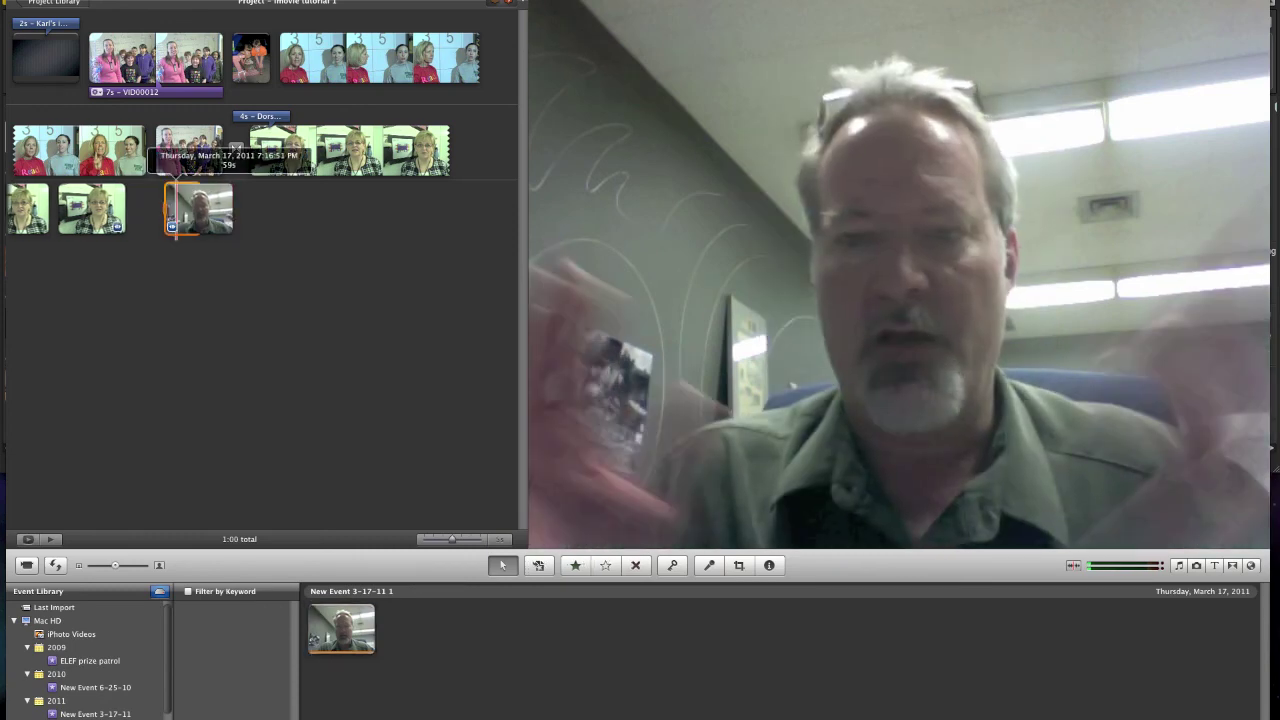
left_click(224, 210)
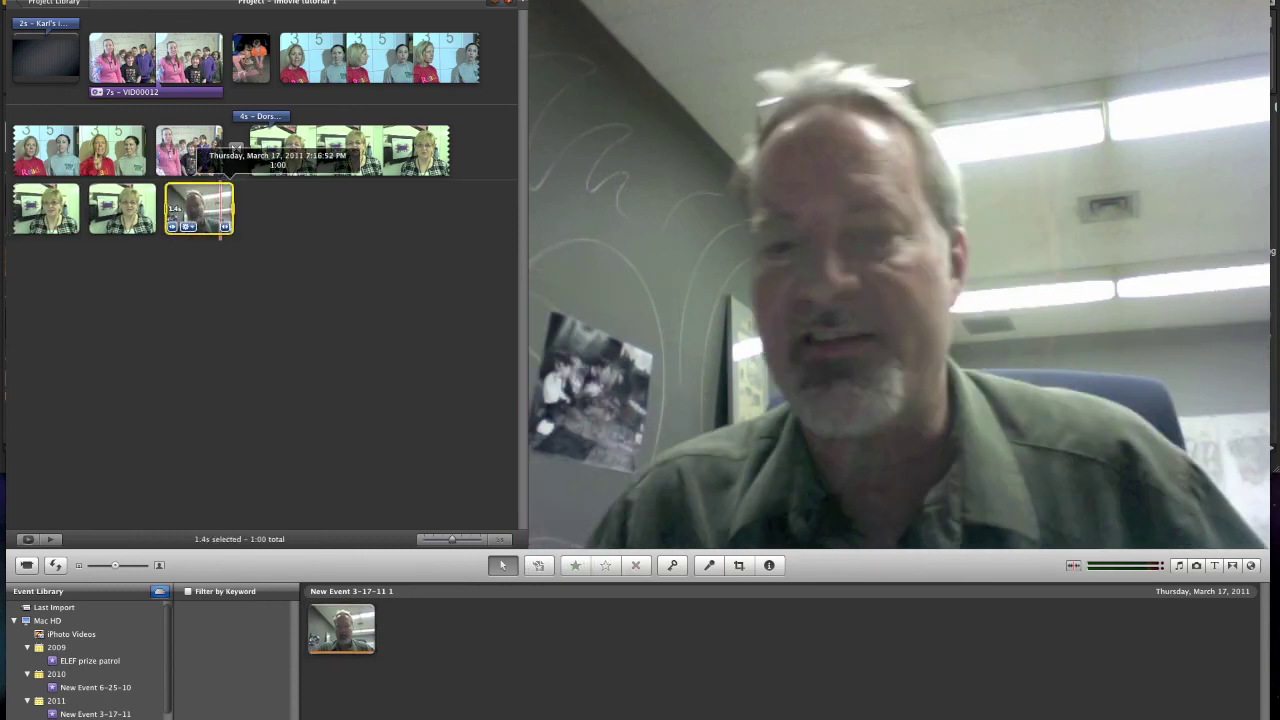
key("Delete")
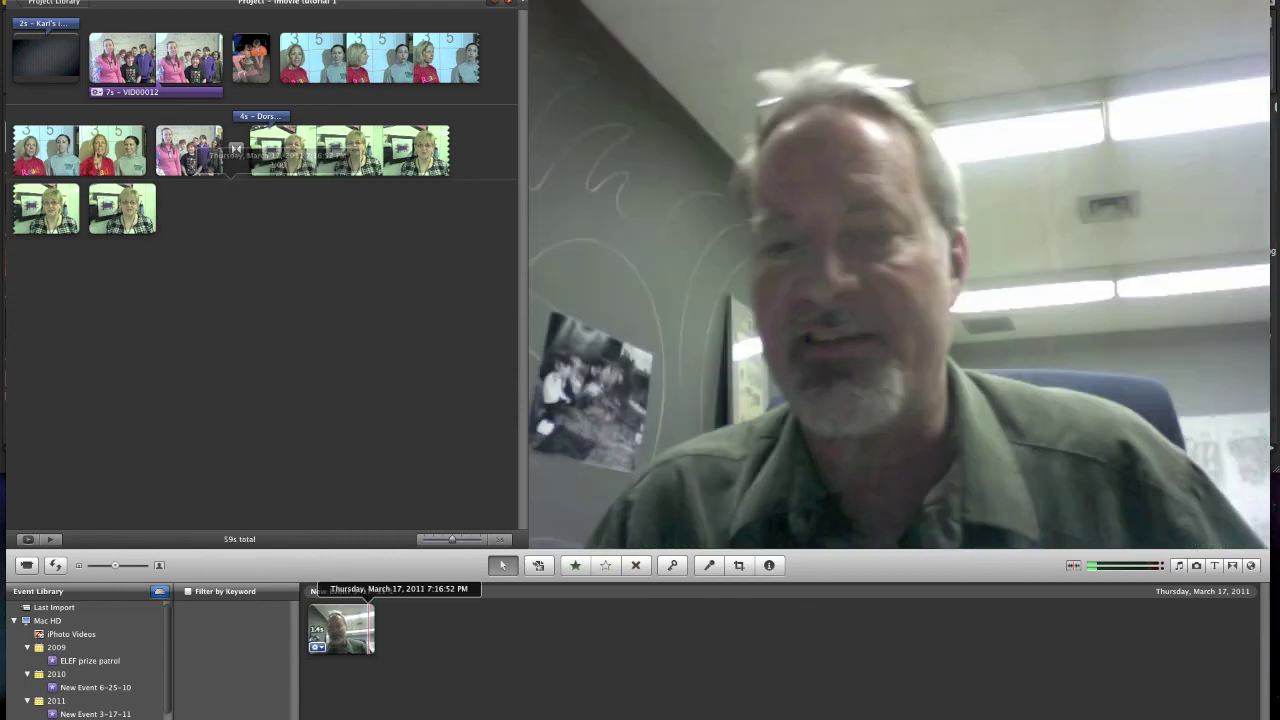
left_click(341, 628)
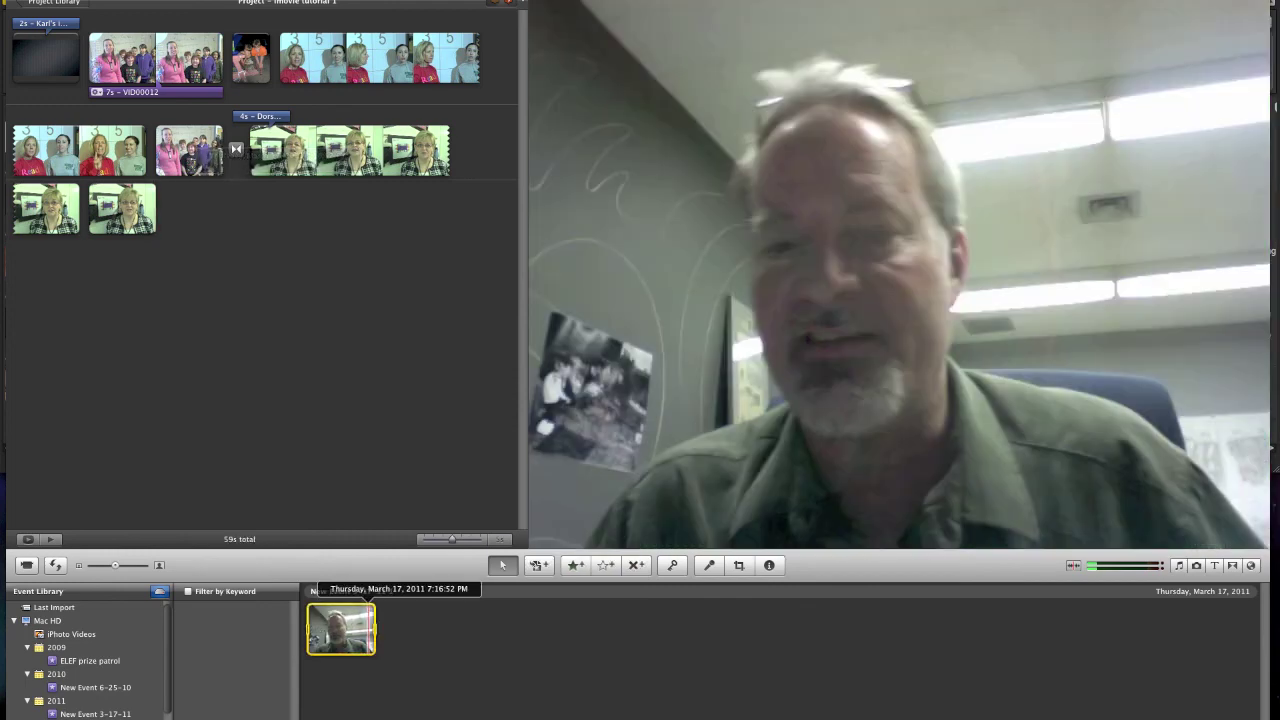
key("Delete")
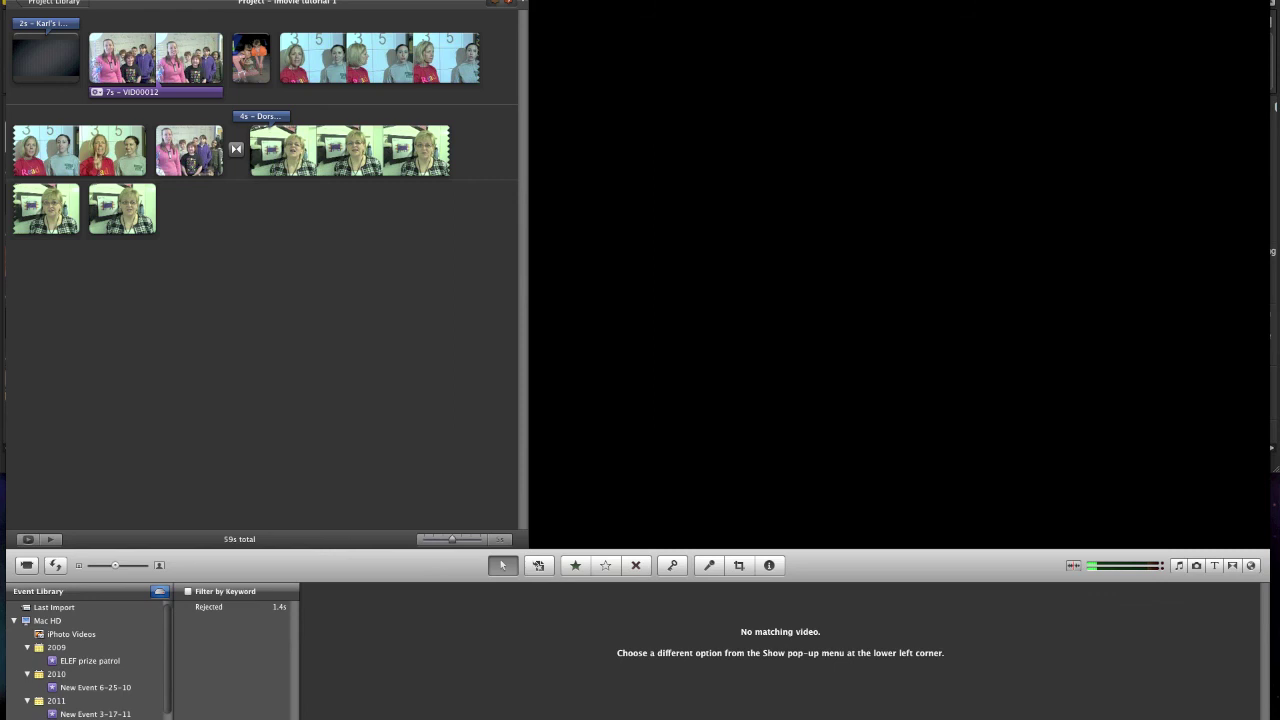